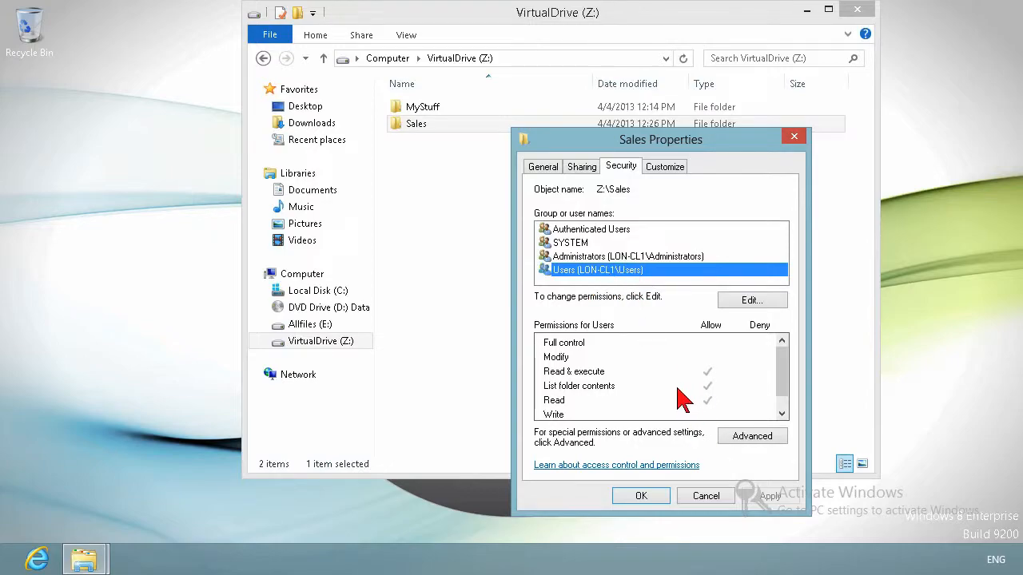
Step: Review the Sales folder's permissions for Authenticated Users and Administrators
click(596, 232)
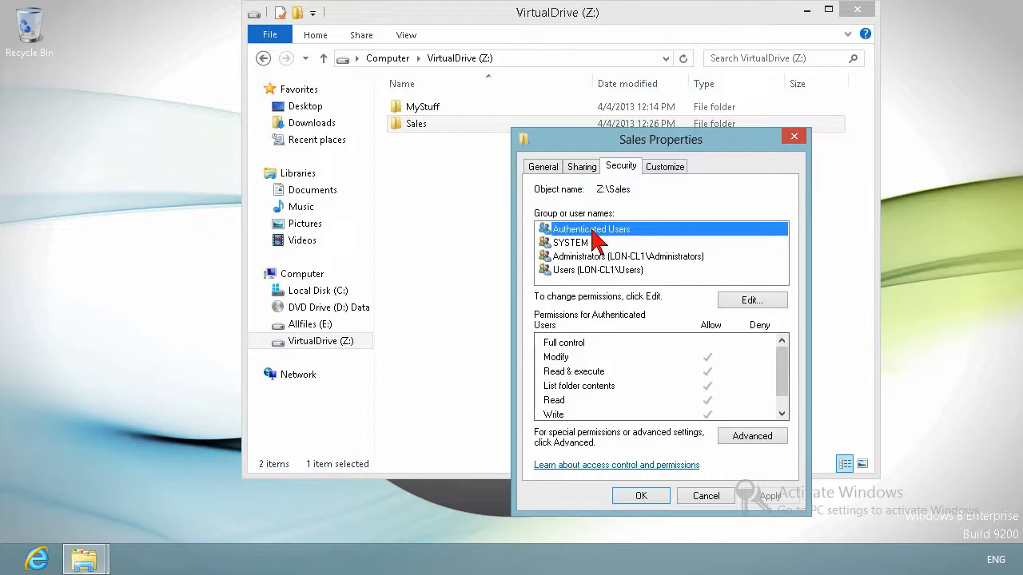
drag(786, 381, 788, 356)
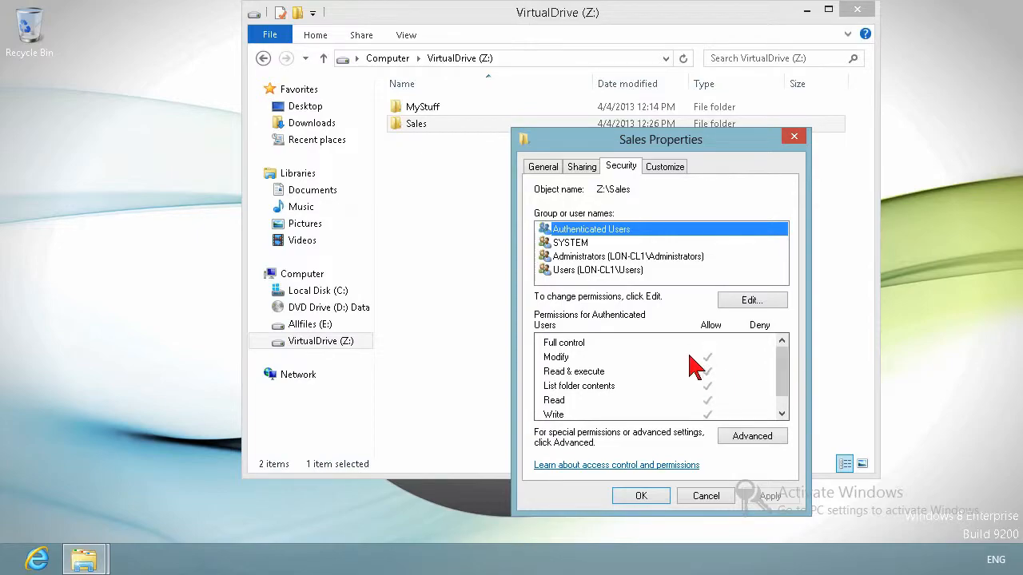
click(594, 258)
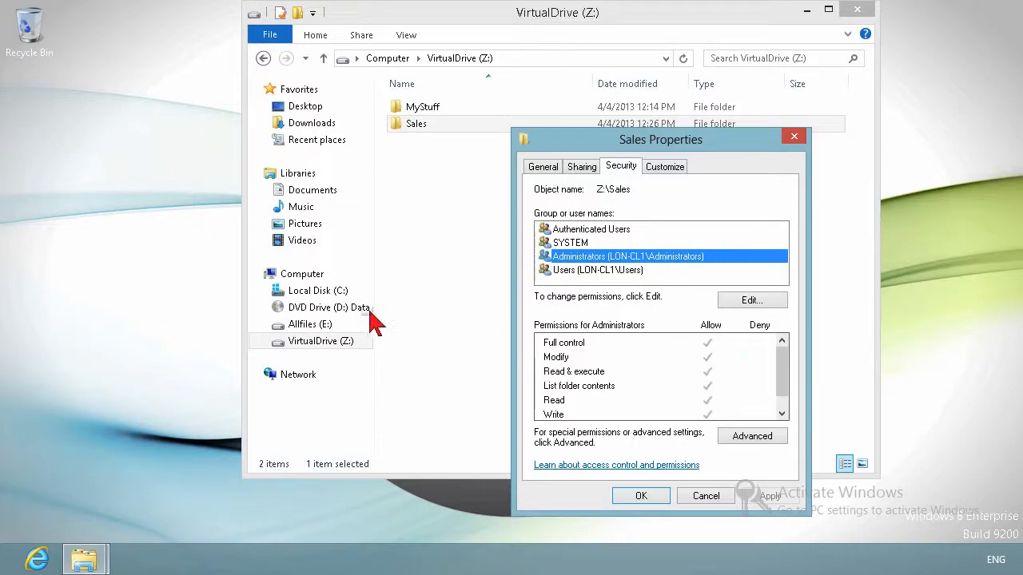
Step: Open Local Disk (C:) properties and inspect its Security permissions for Authenticated Users and Users, then close it
click(327, 292)
right_click(326, 293)
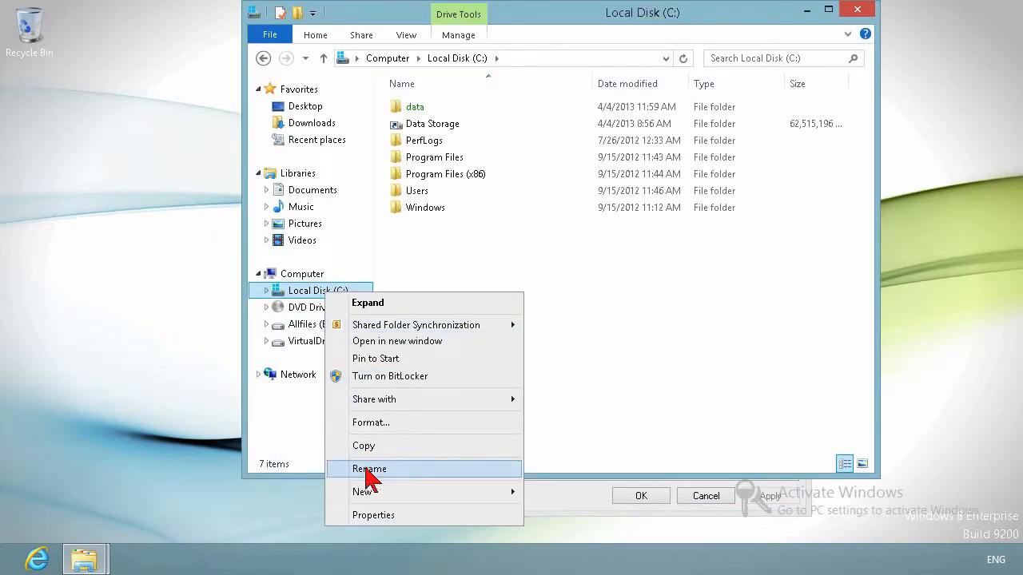
click(373, 515)
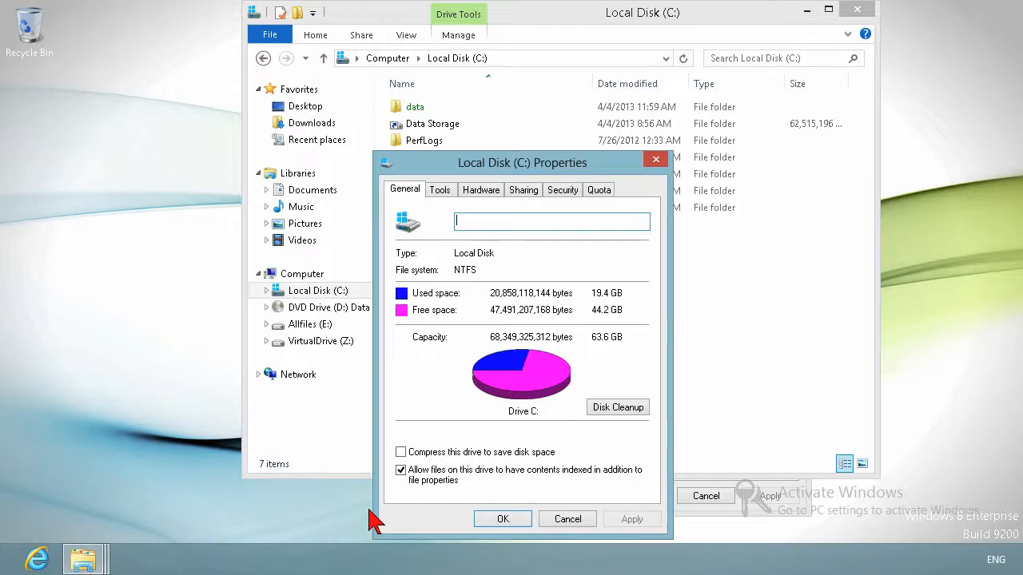
click(561, 192)
drag(646, 392, 647, 432)
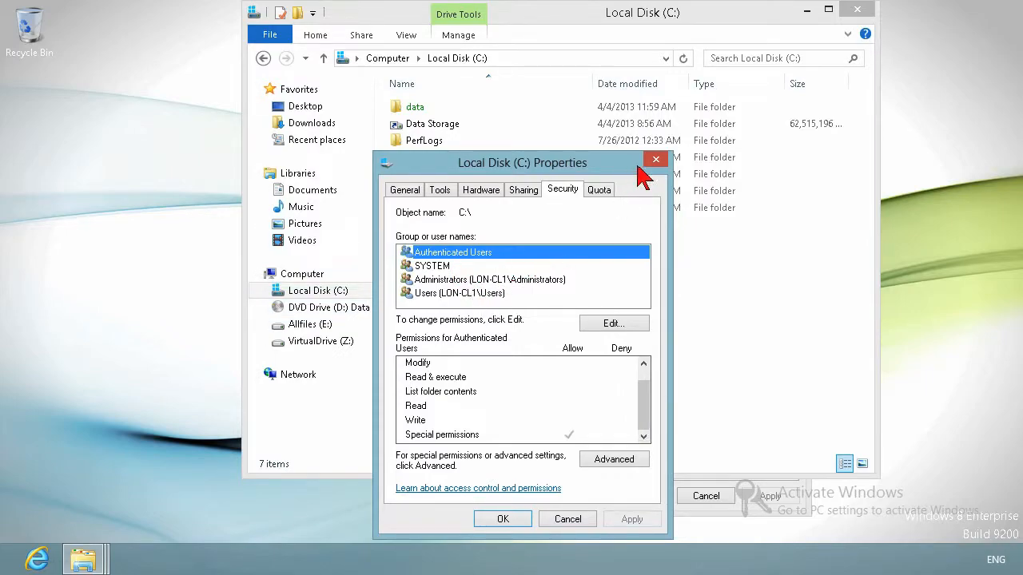
click(496, 292)
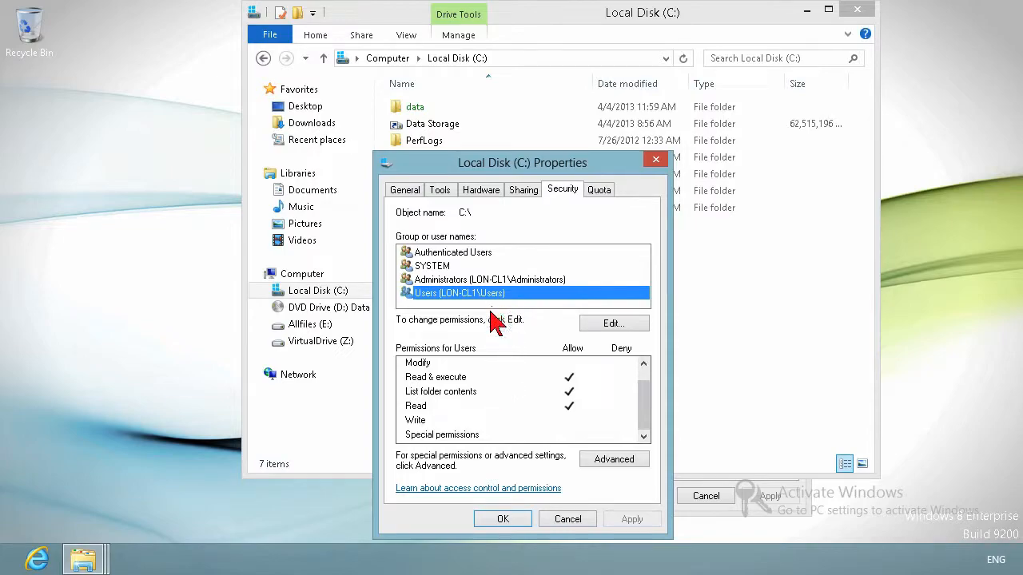
click(657, 160)
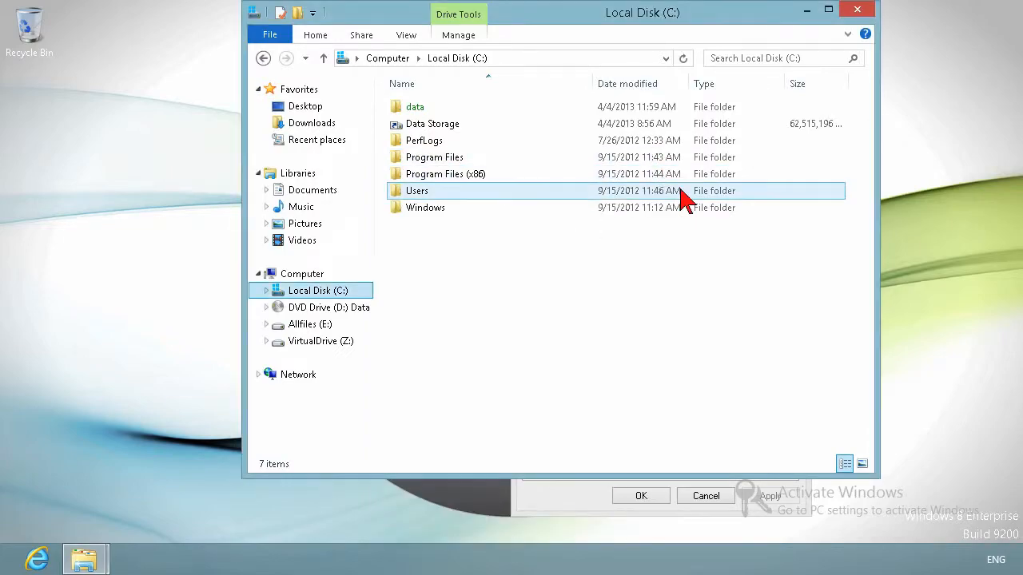
Step: Open the Sales folder's properties on VirtualDrive (Z:) and view its advanced security settings without changes
click(305, 343)
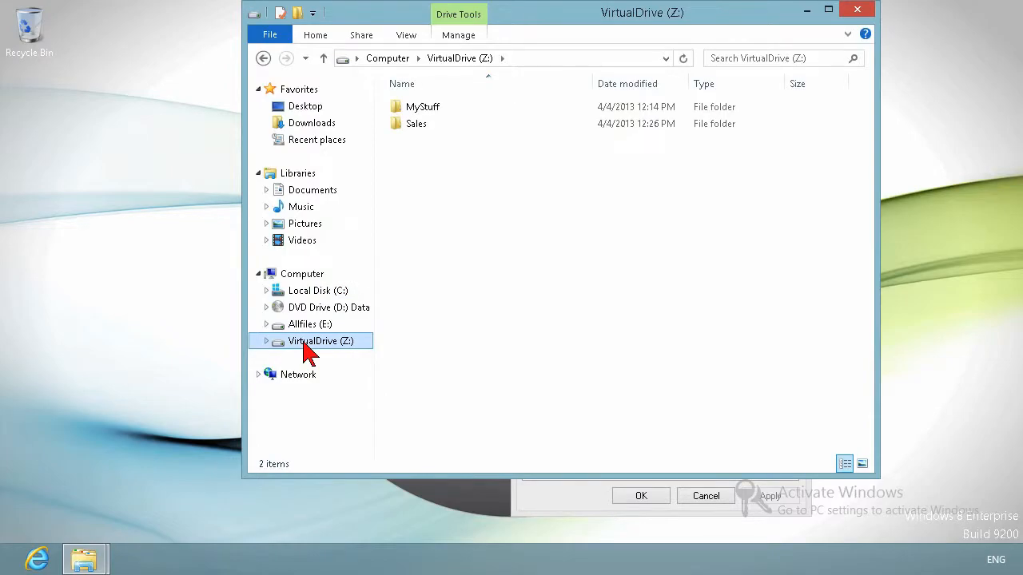
right_click(409, 128)
click(485, 367)
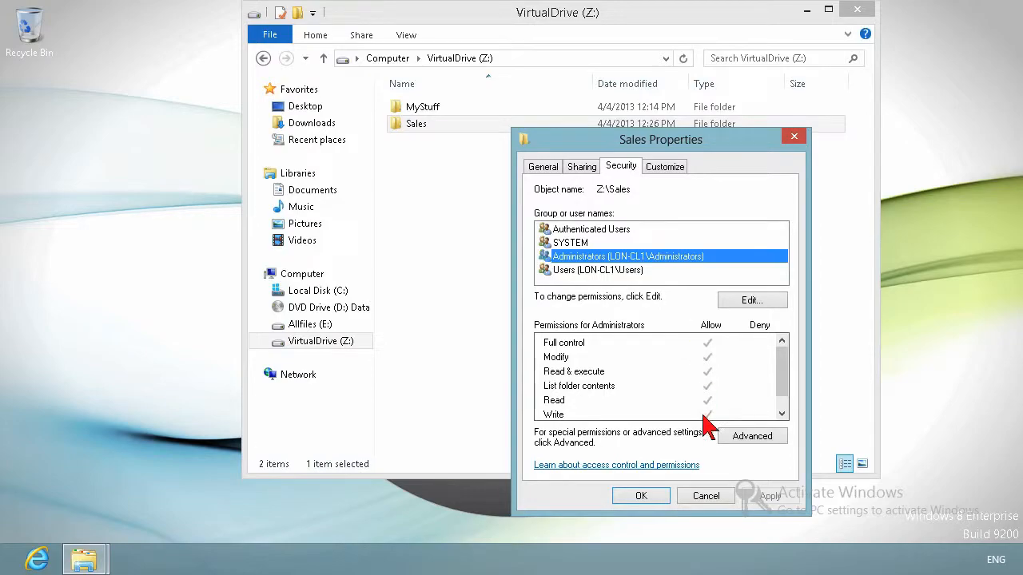
click(752, 436)
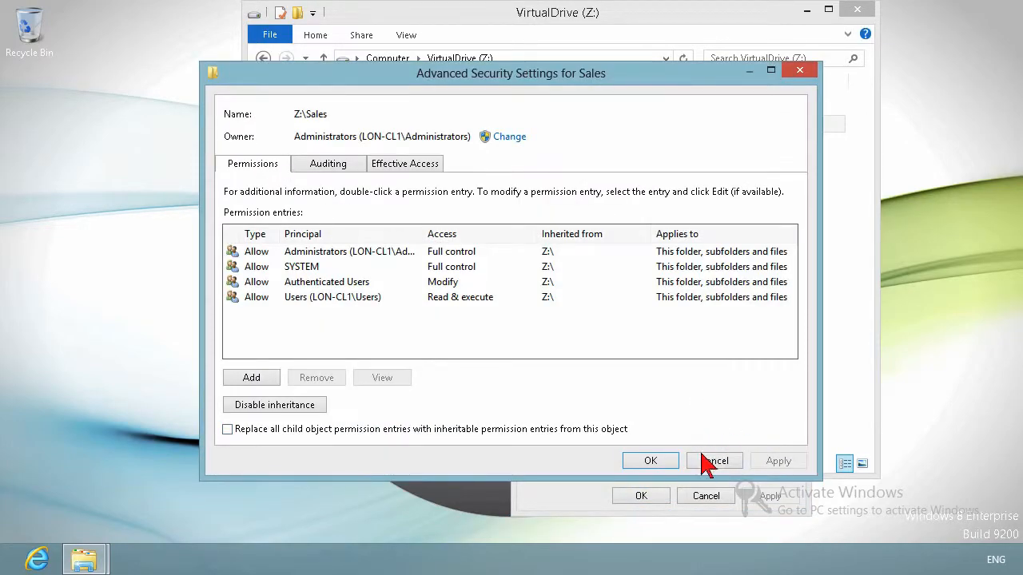
click(707, 461)
Step: Open the Sales folder's permissions for editing and add the sales group
click(751, 301)
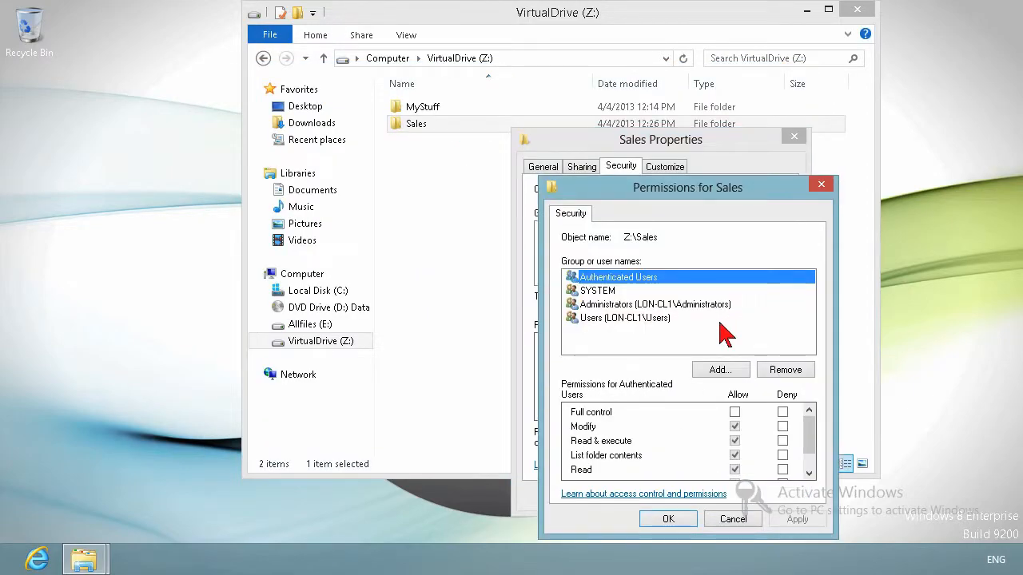
click(655, 307)
click(657, 319)
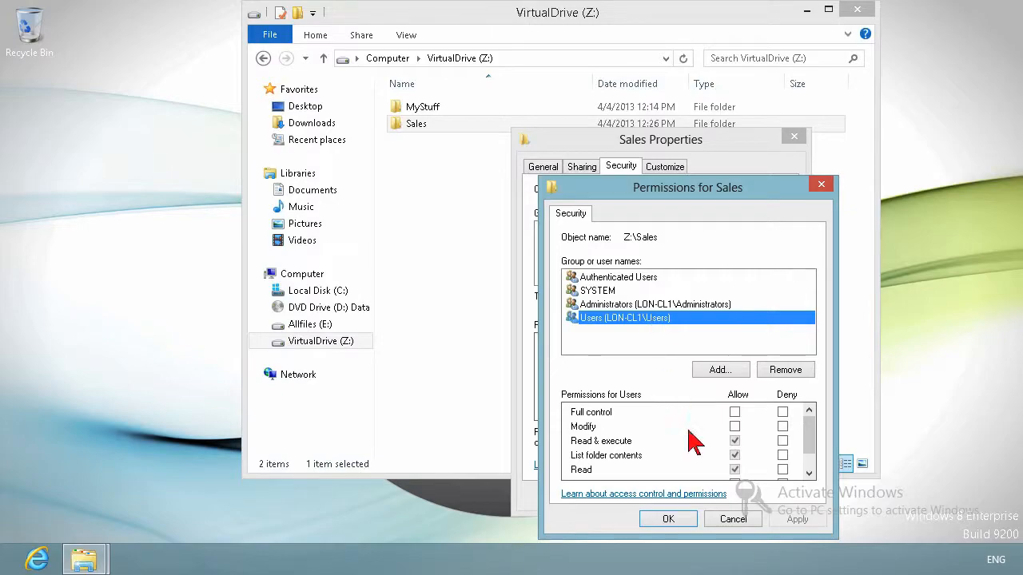
click(740, 441)
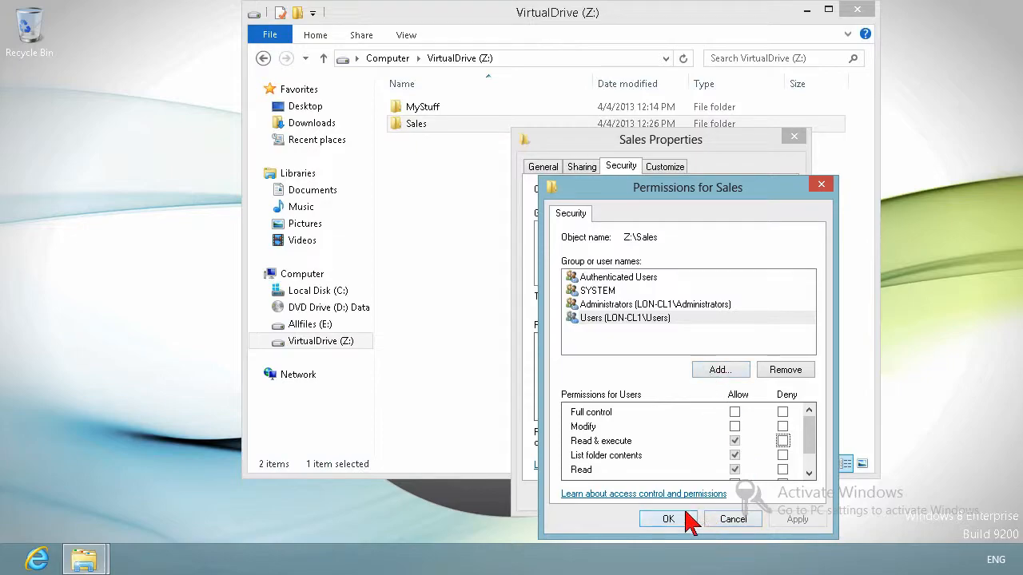
click(712, 373)
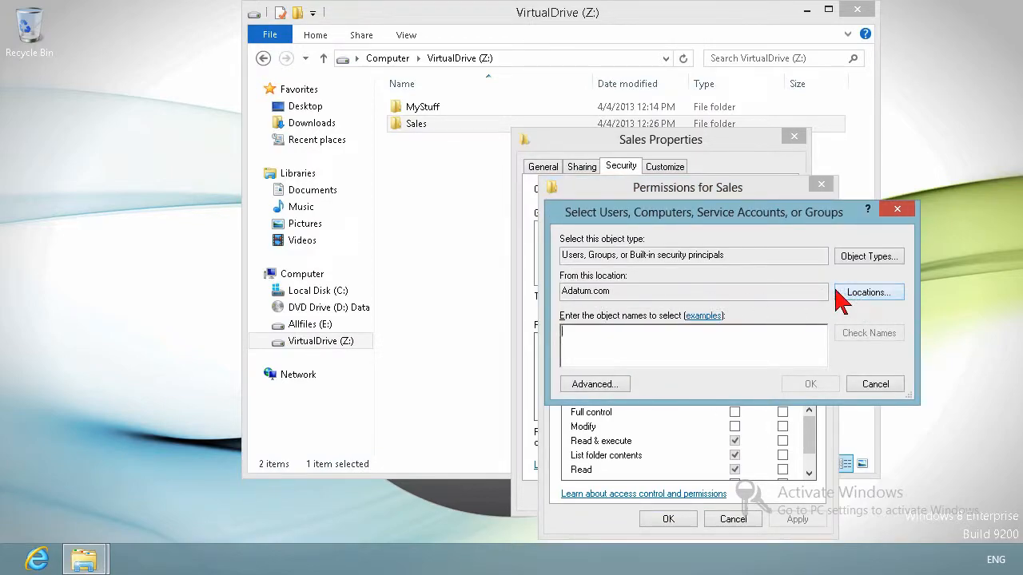
text(sales)
key(Return)
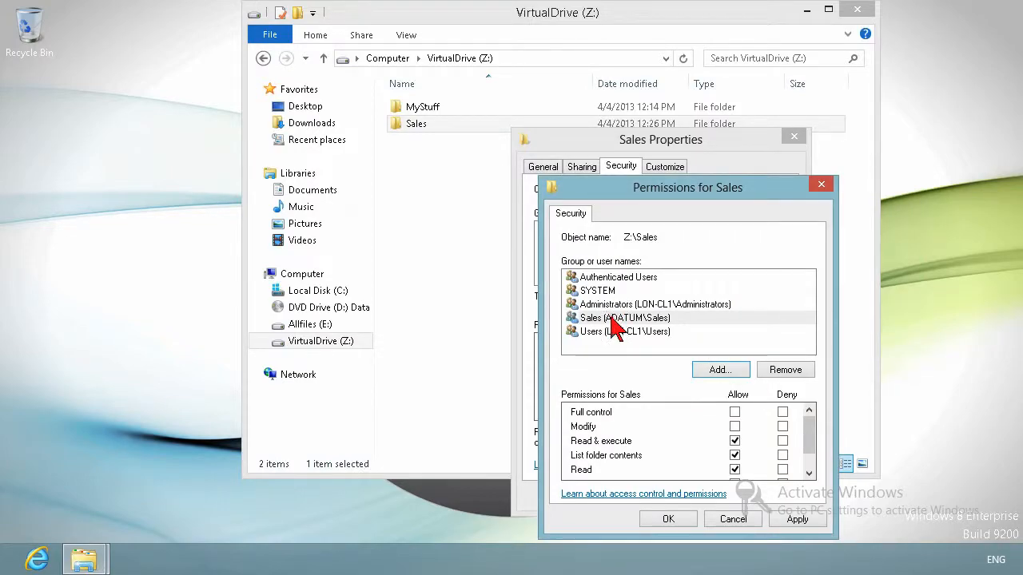
Step: Grant the Sales (ADATUM\Sales) group Allow Modify permission and confirm the permission changes
click(620, 320)
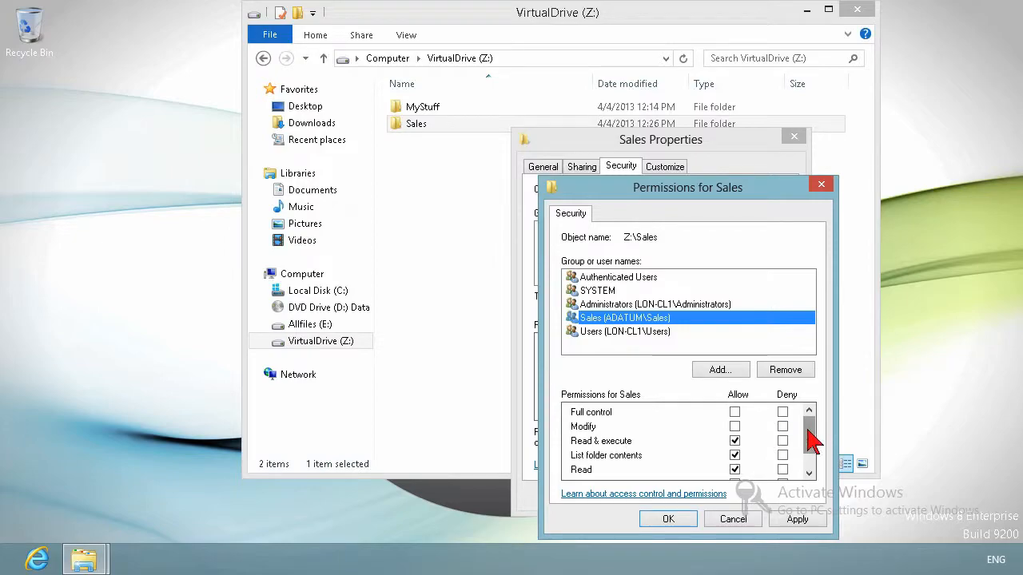
drag(812, 438, 812, 447)
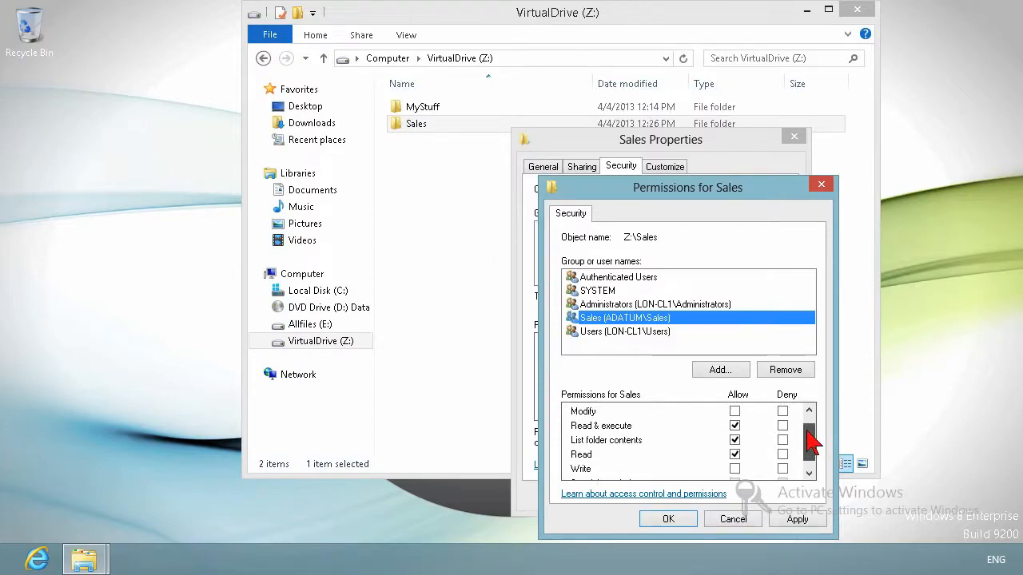
click(735, 413)
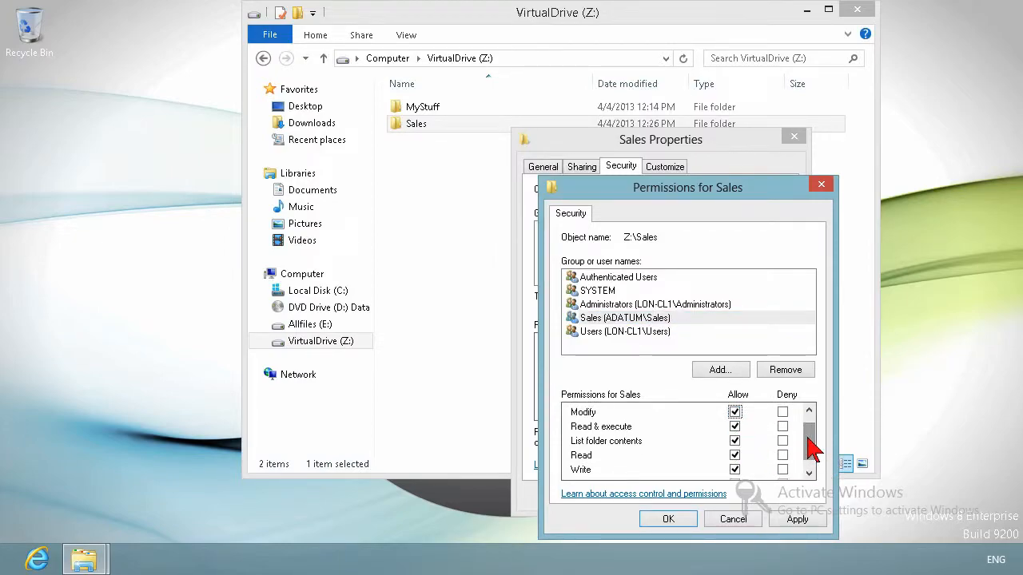
drag(810, 441, 812, 431)
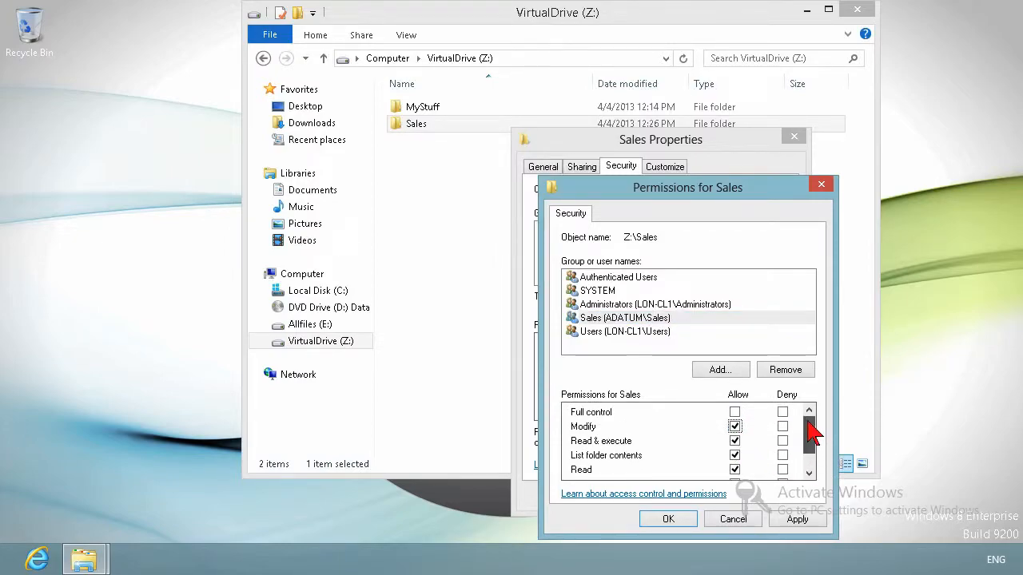
click(636, 278)
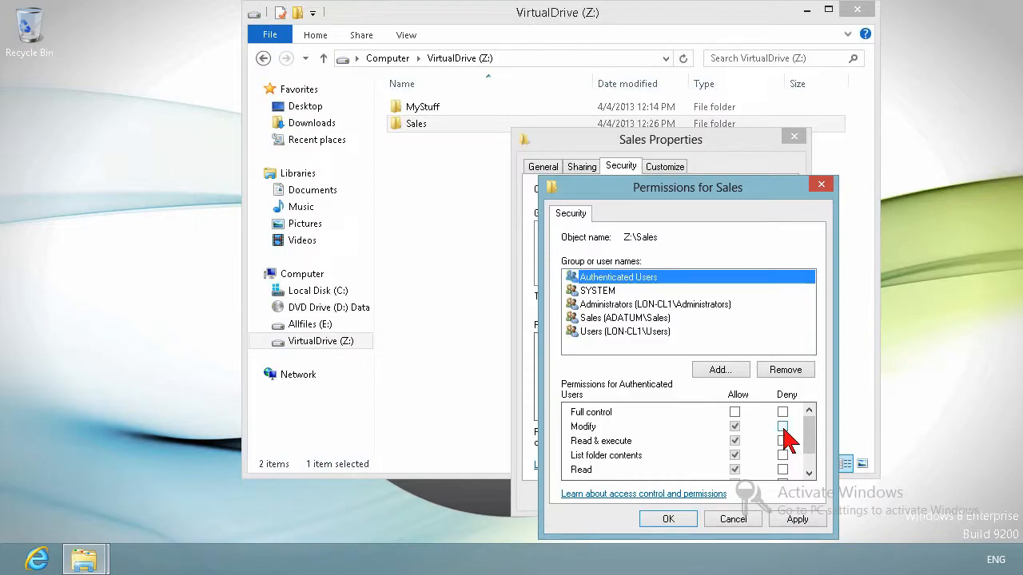
click(669, 521)
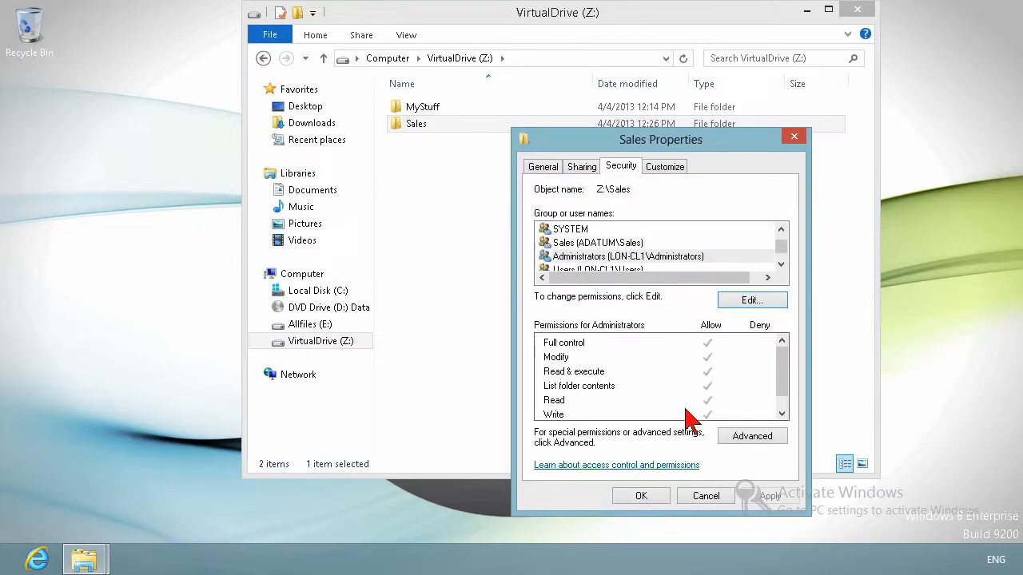
Step: Disable inheritance on the Sales folder, converting inherited permissions into explicit permissions
click(752, 438)
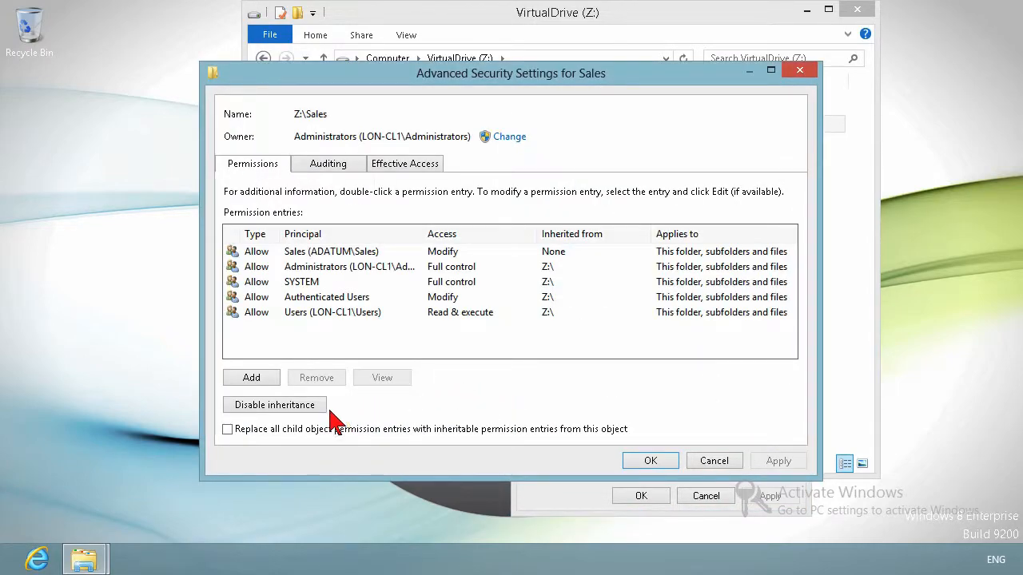
click(289, 414)
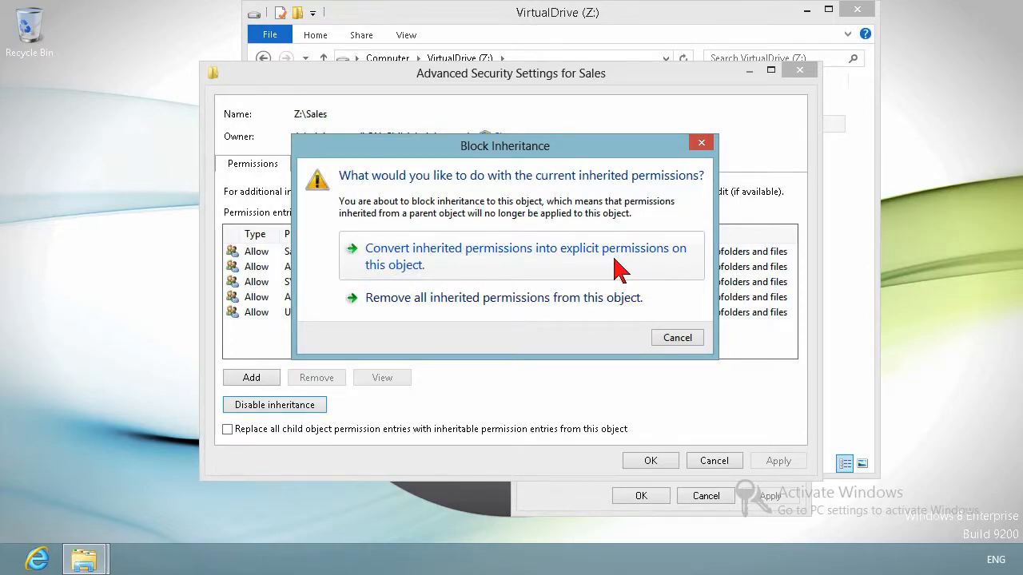
click(551, 270)
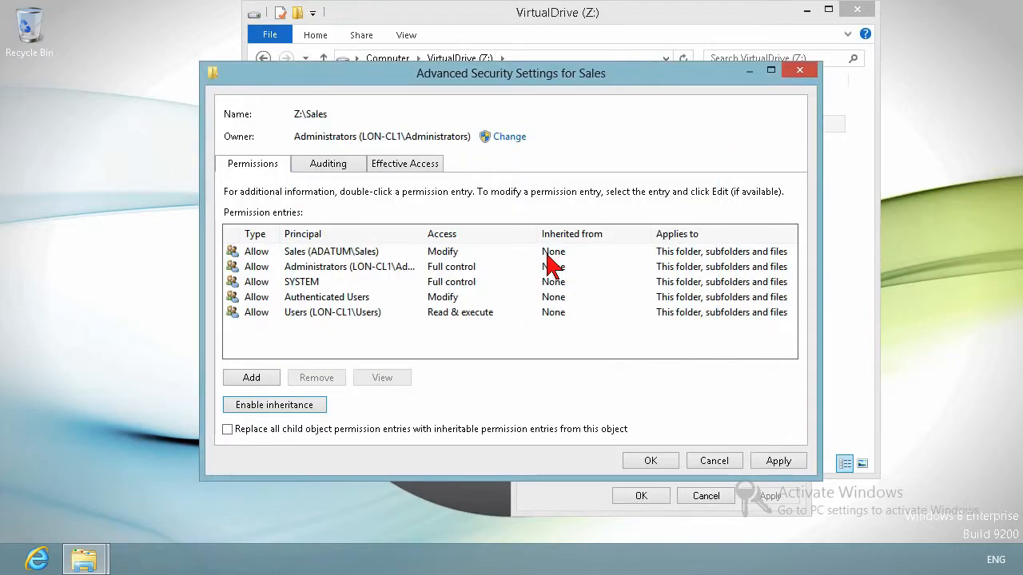
Step: Remove the Authenticated Users and Users entries from the Sales folder's permission list and confirm
click(468, 302)
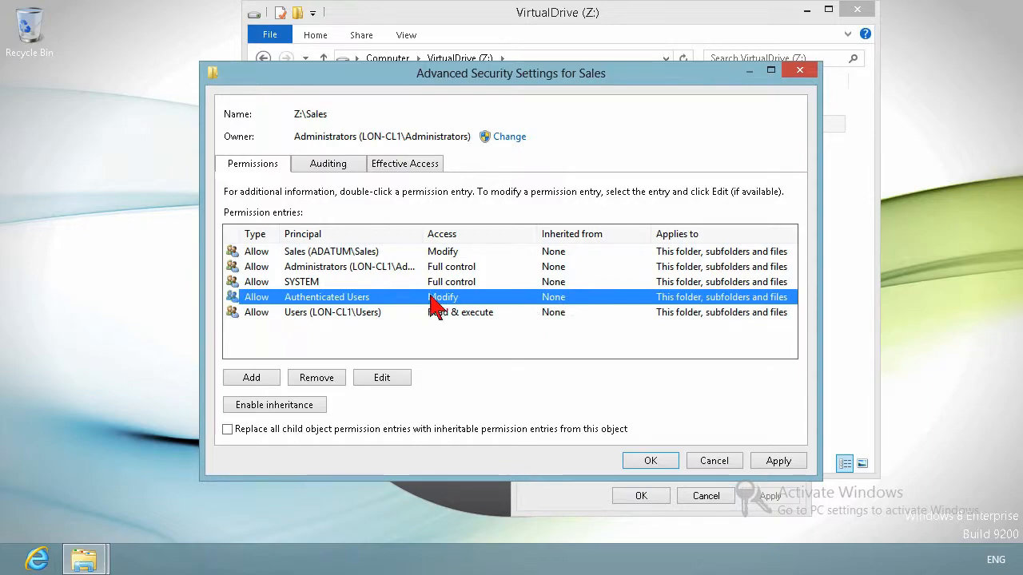
click(334, 384)
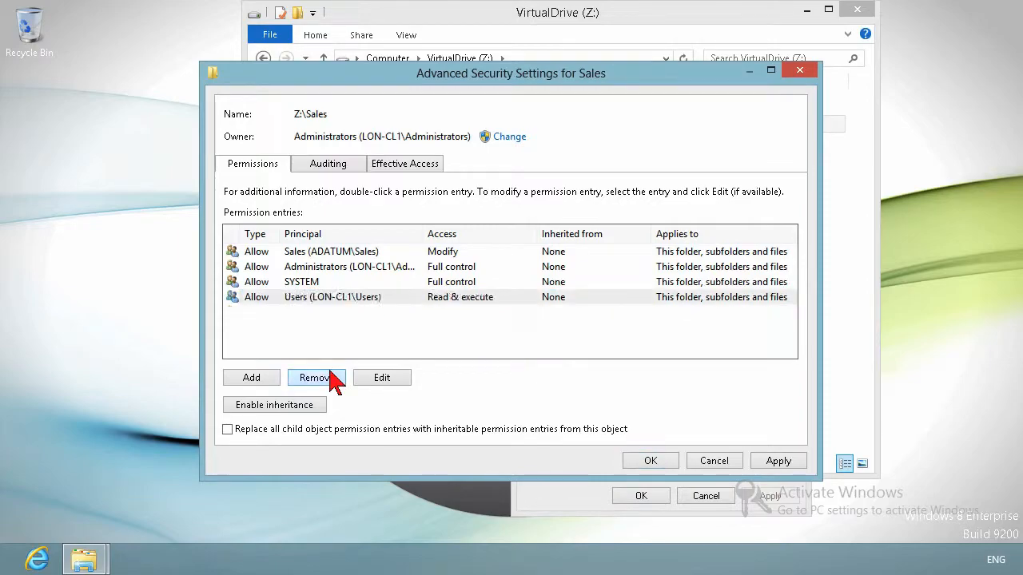
click(342, 299)
click(327, 383)
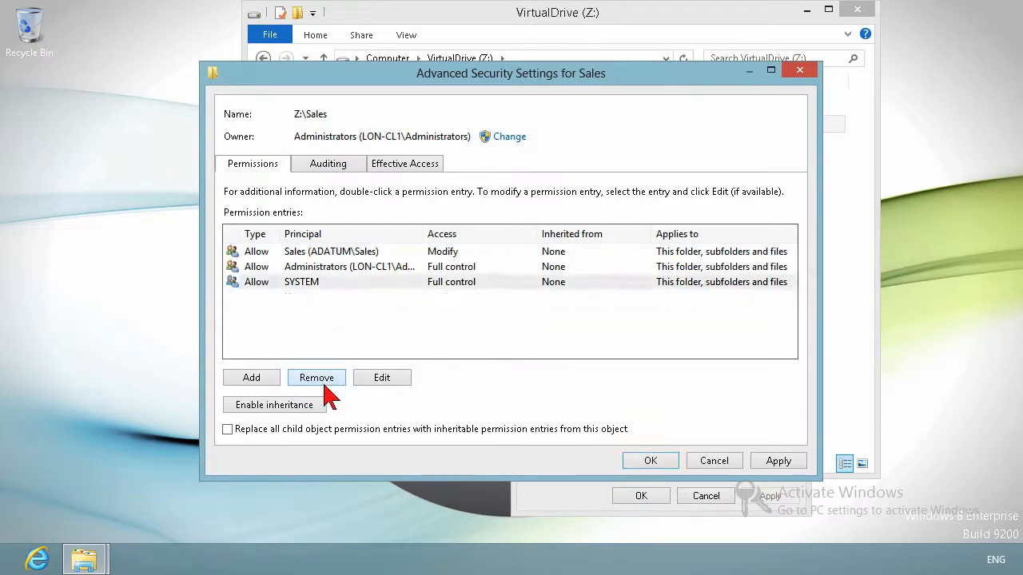
click(330, 252)
click(331, 269)
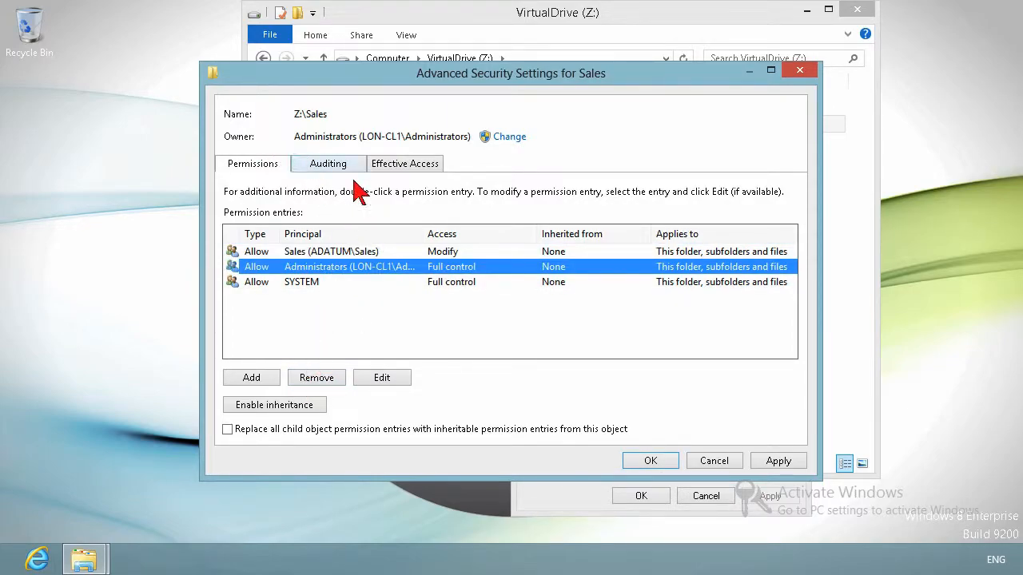
click(652, 461)
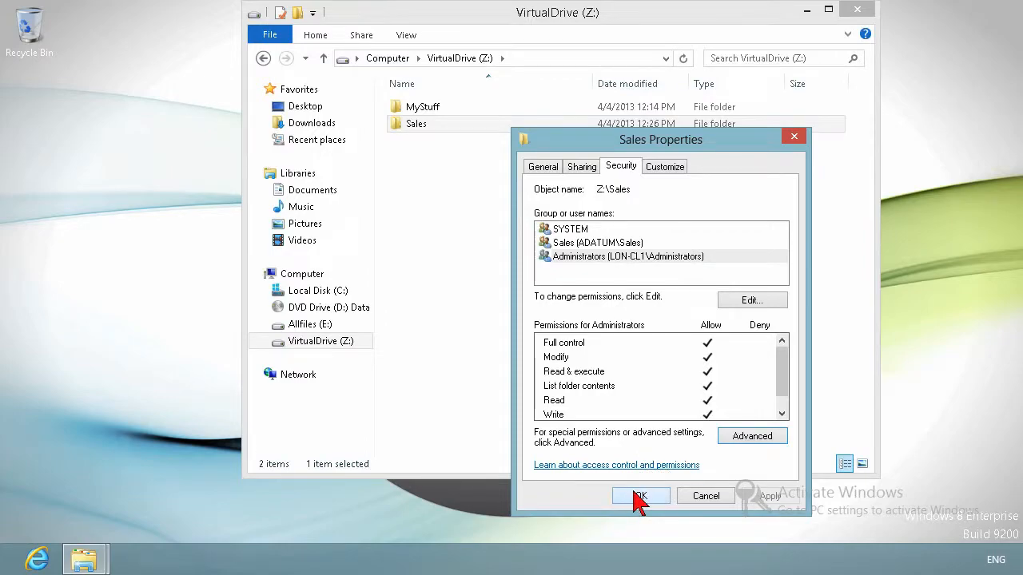
Step: Review the remaining groups' permissions in the Sales folder's permission editor and close it
click(642, 496)
click(751, 300)
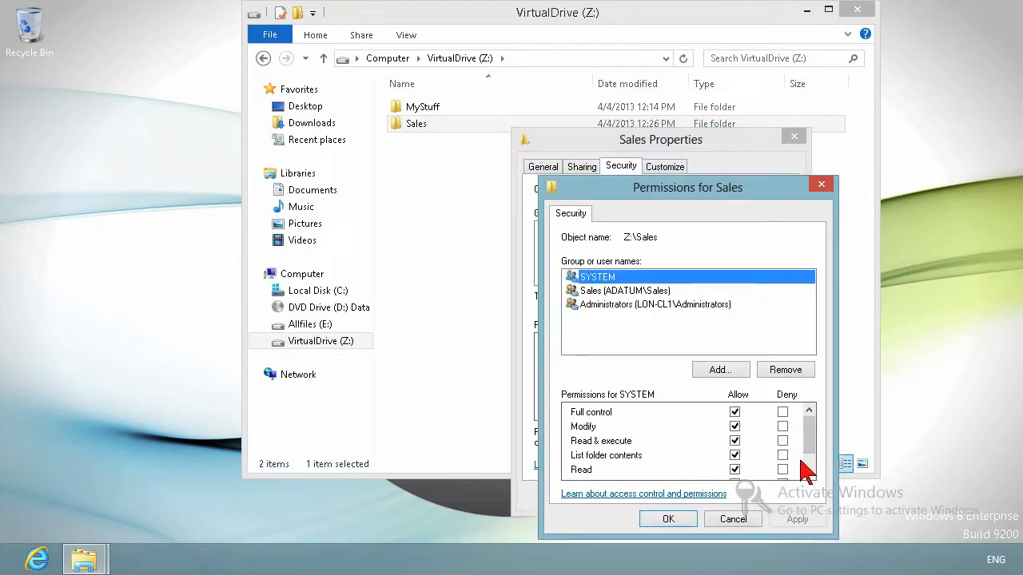
mouse_move(808, 435)
mouse_down()
mouse_move(810, 455)
mouse_move(814, 419)
mouse_up()
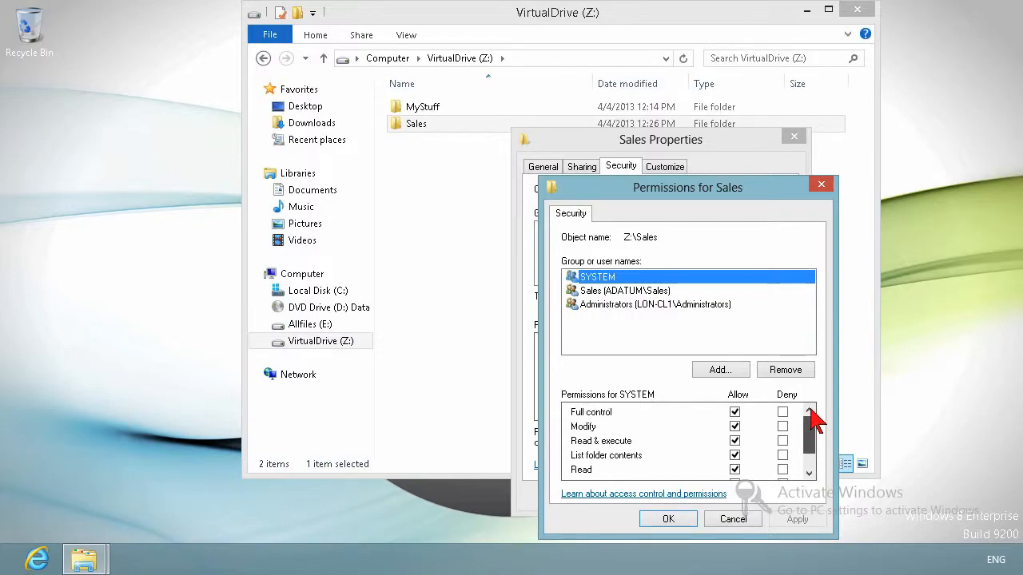
click(725, 521)
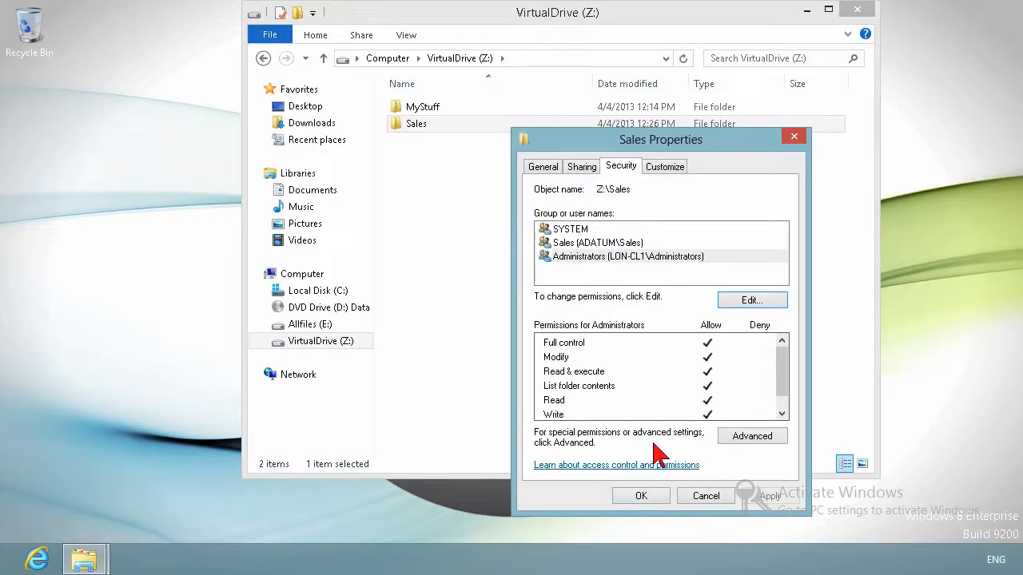
Step: Open the Sales folder's advanced security settings and start a new permission entry for the Managers group
click(751, 436)
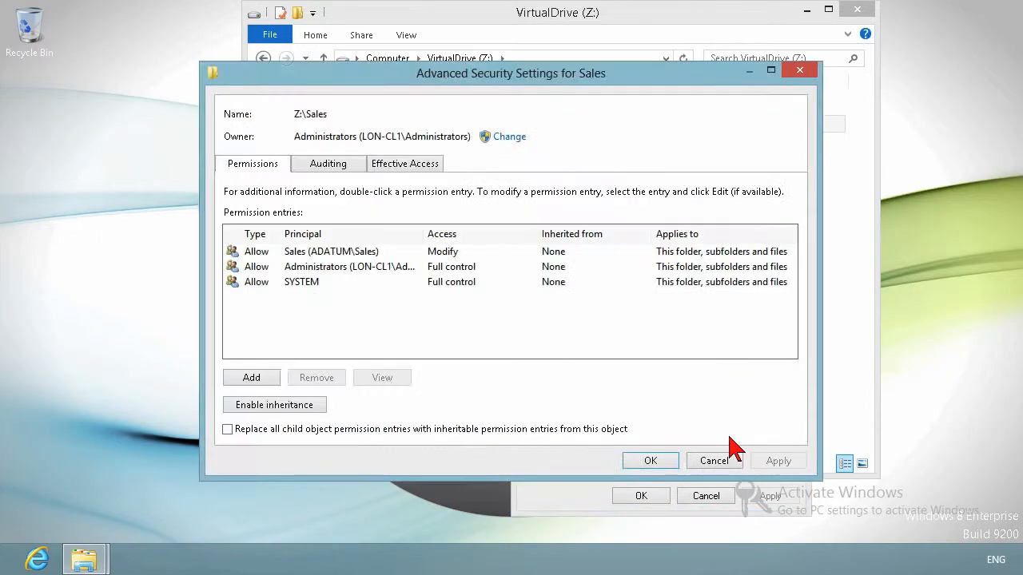
click(254, 378)
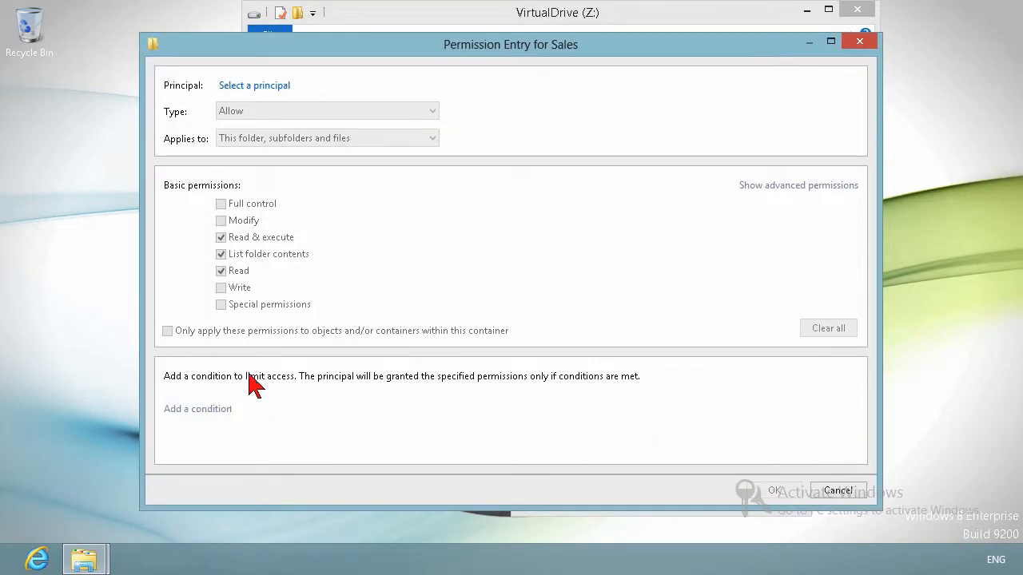
click(277, 86)
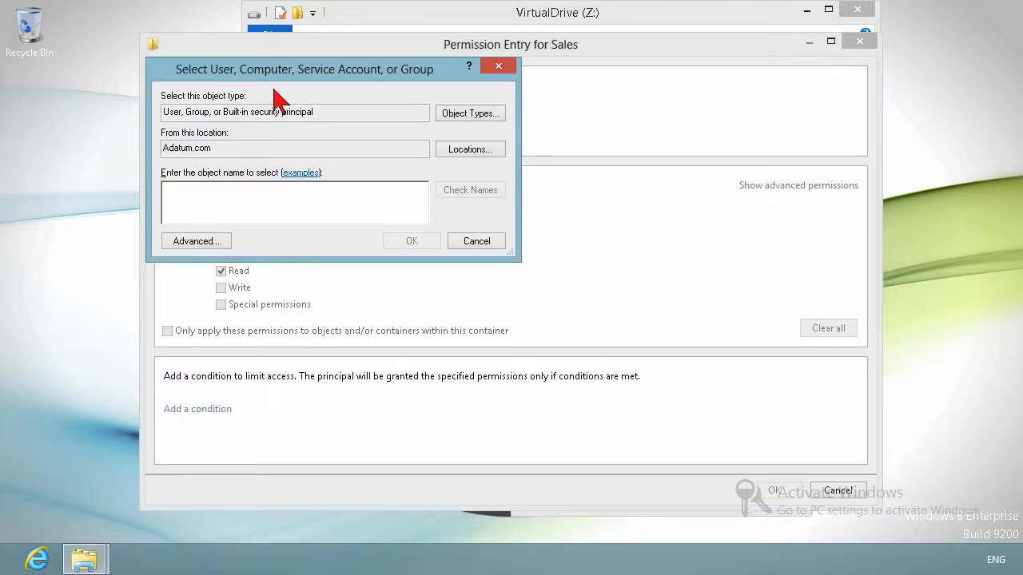
text(Sales Mana)
key(Return)
key(Return)
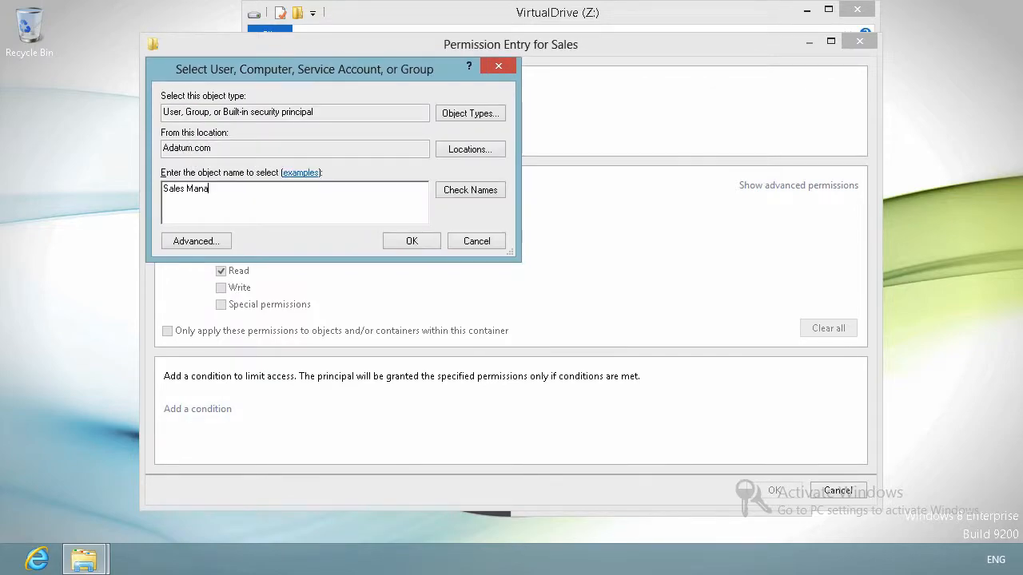
drag(210, 196, 18, 192)
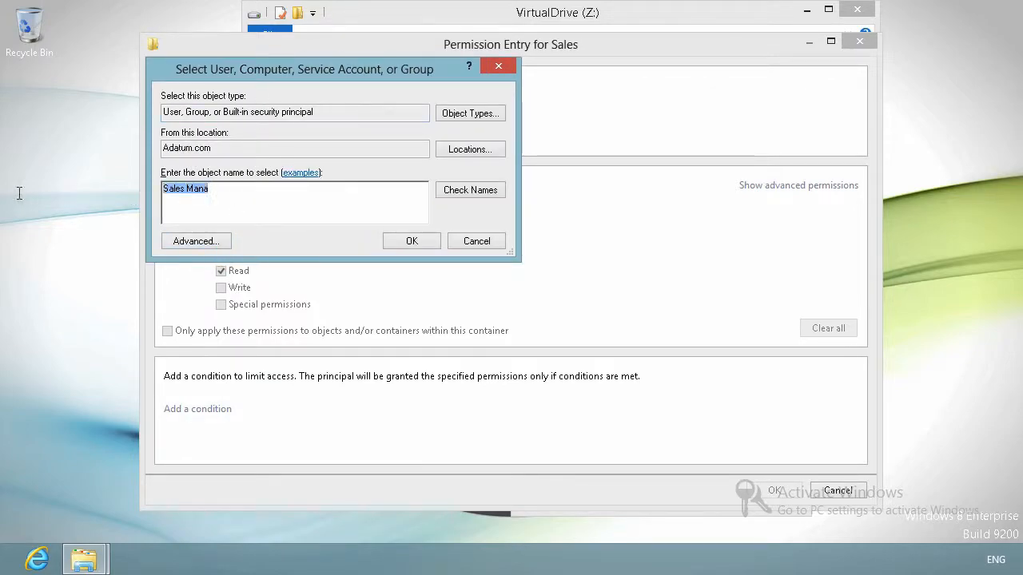
key(BackSpace)
text(man)
key(Return)
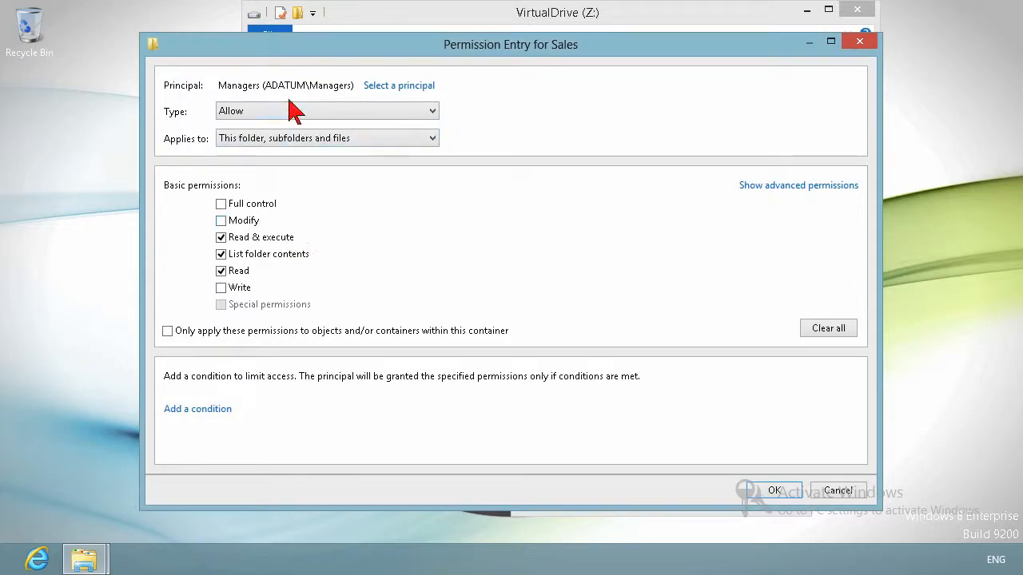
Step: Allow Modify for the Managers entry and switch between the advanced and basic permission views
click(405, 114)
click(405, 114)
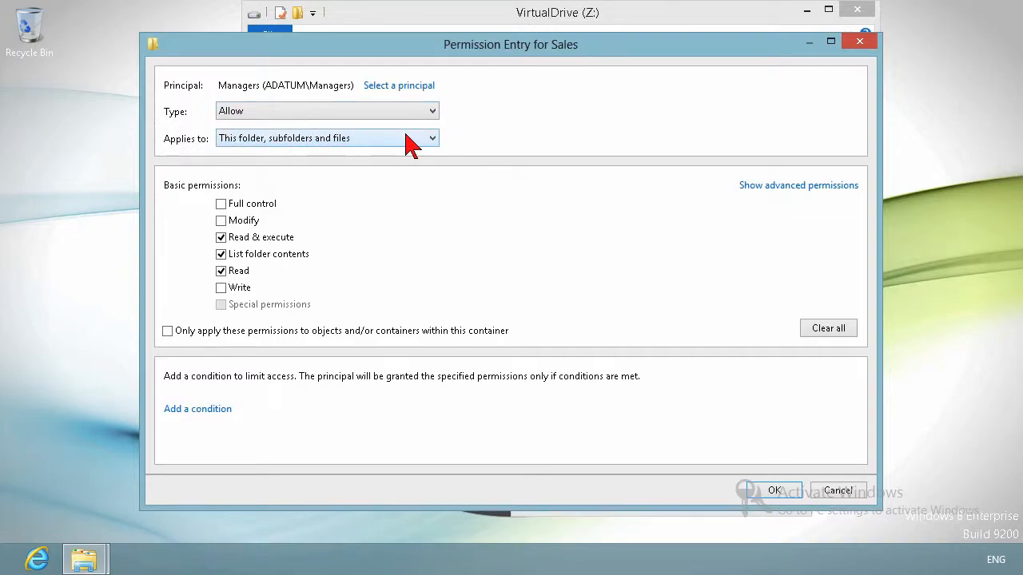
click(221, 221)
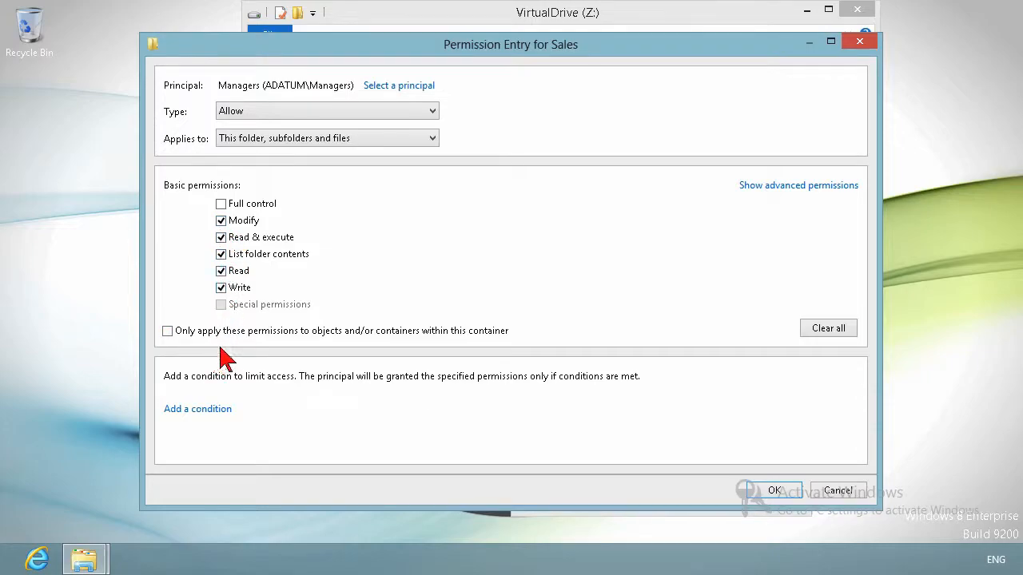
click(831, 189)
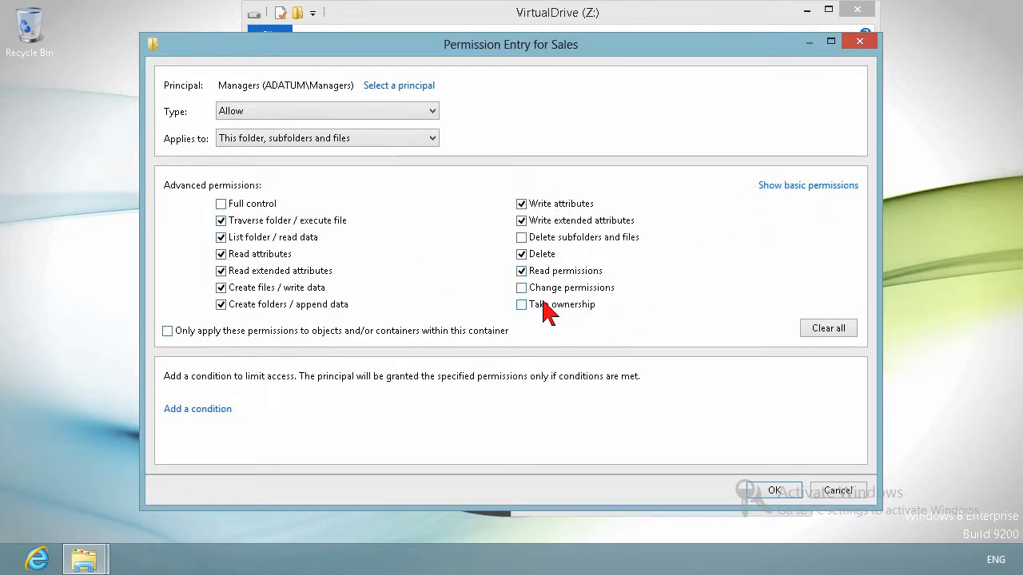
click(810, 190)
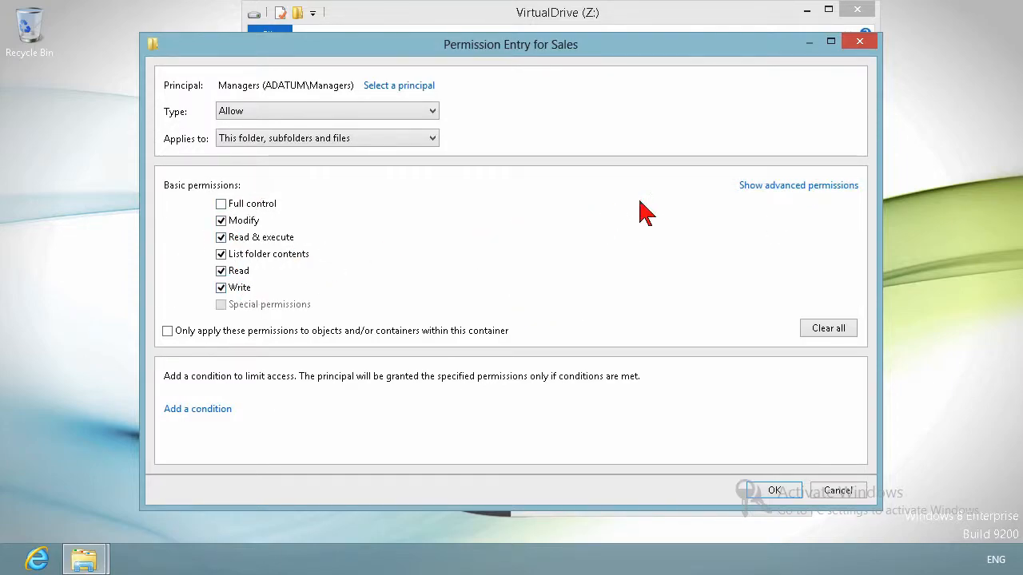
click(778, 188)
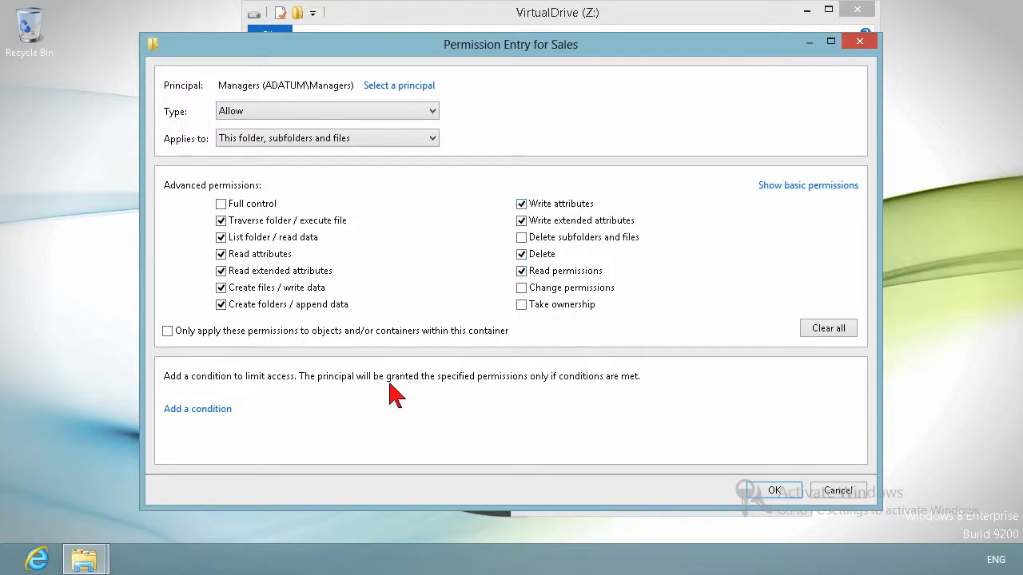
Step: Add a User Group condition to the Managers entry, review its operator options, and cancel the entry
click(195, 411)
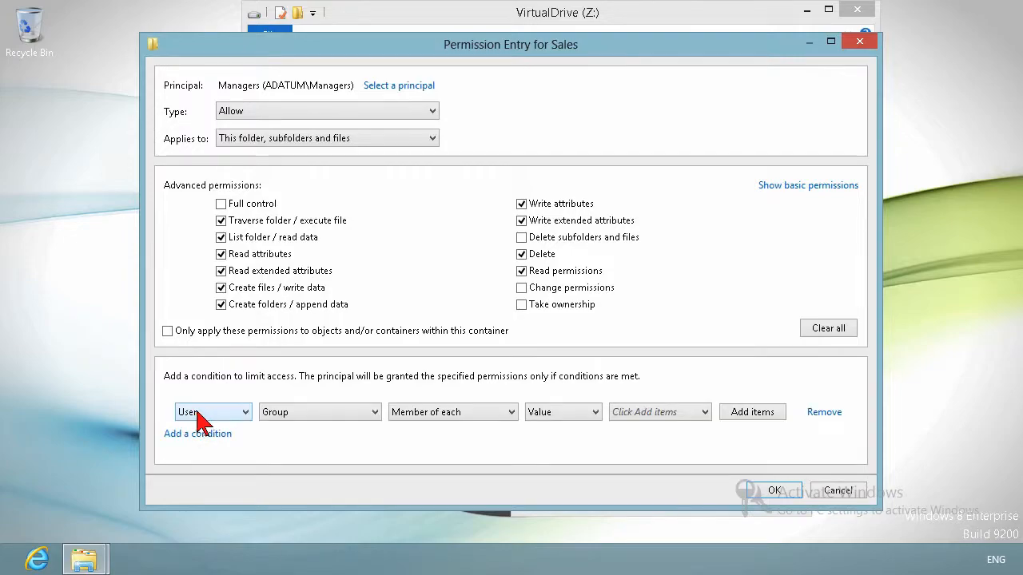
click(232, 413)
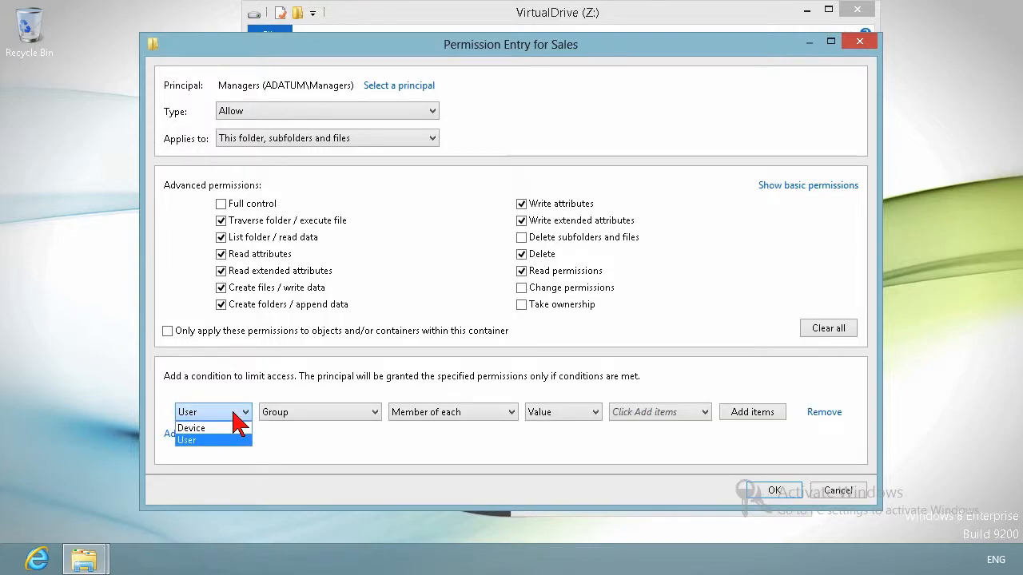
click(240, 416)
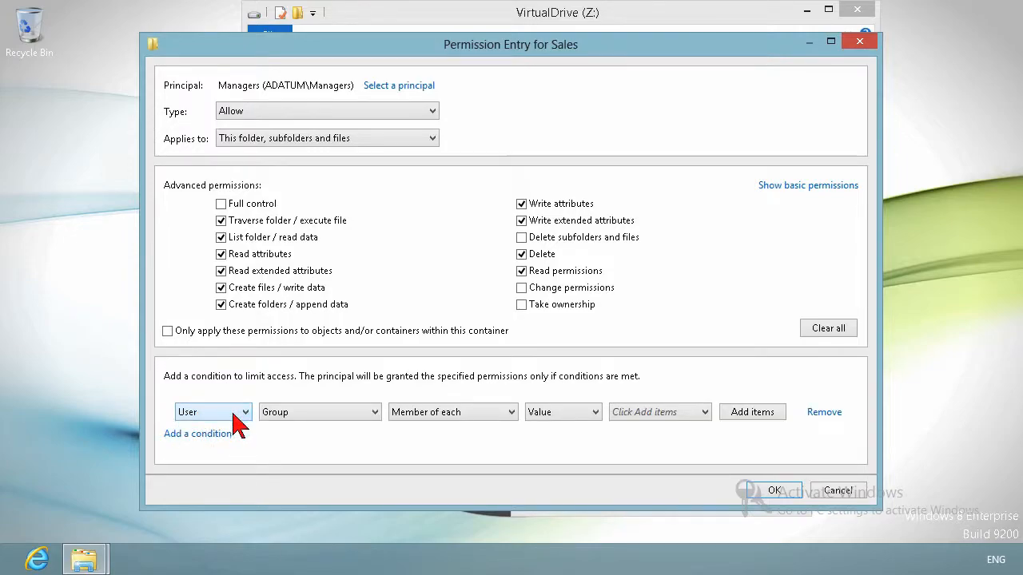
click(352, 412)
click(420, 414)
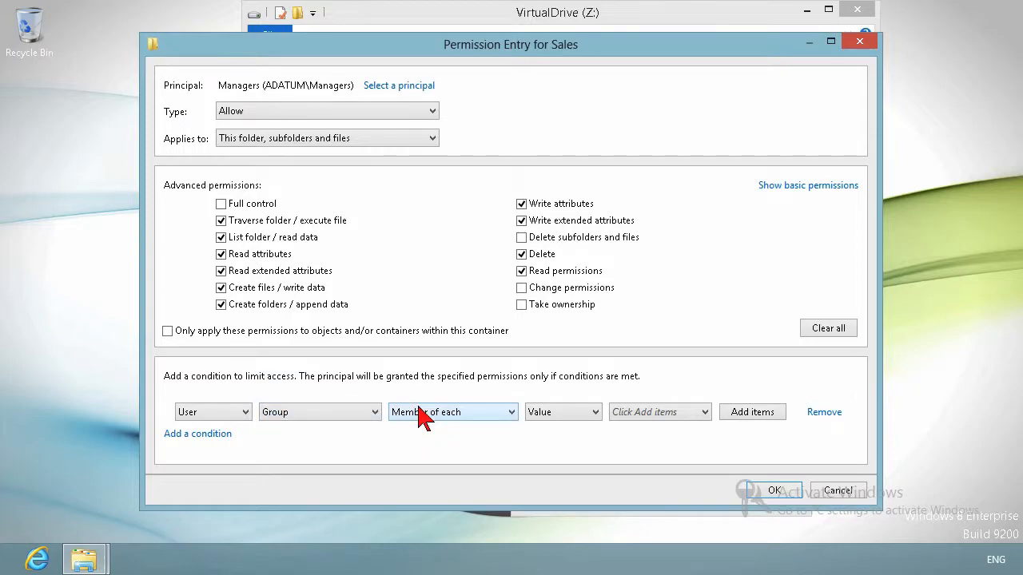
click(422, 415)
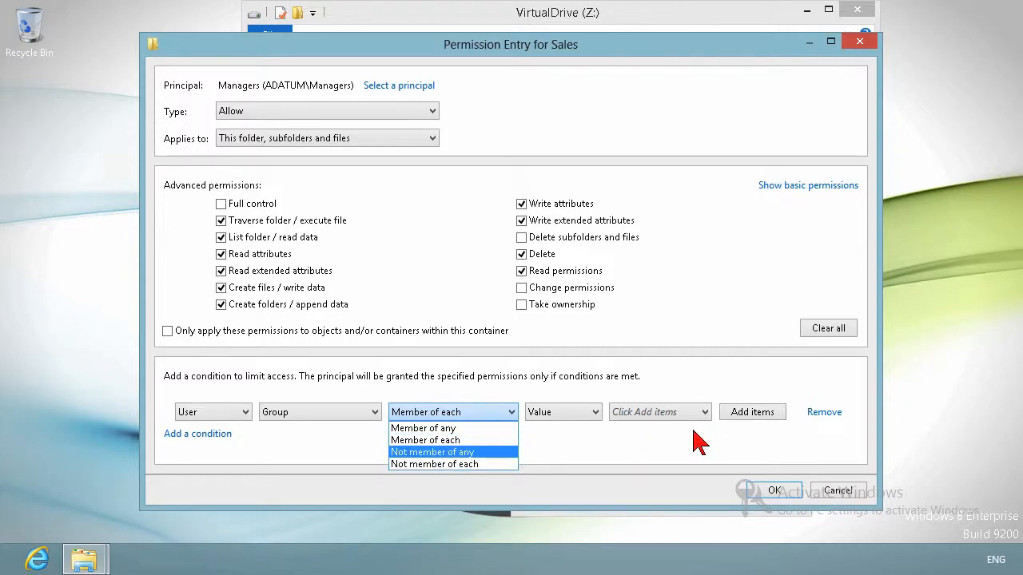
click(740, 339)
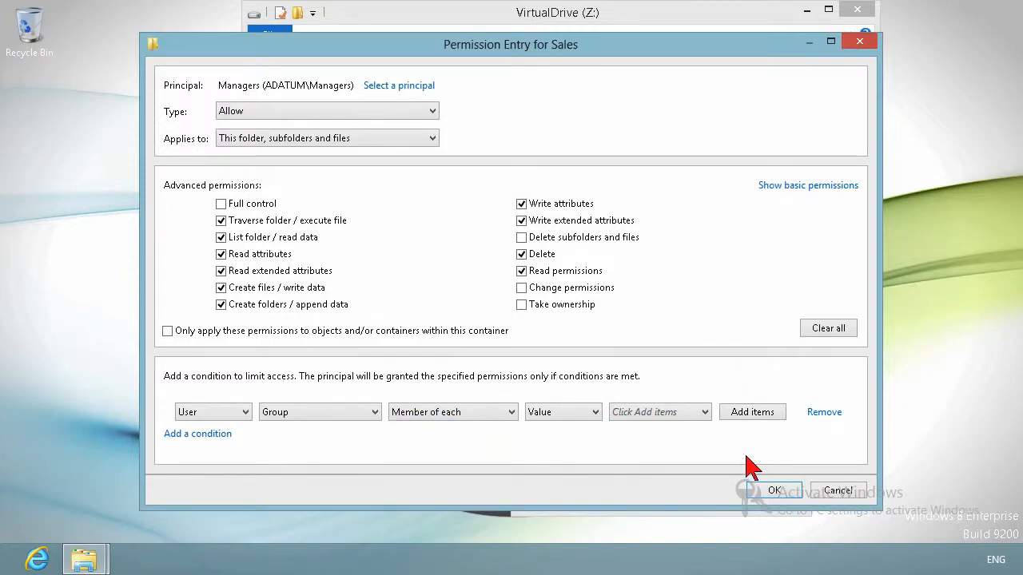
click(823, 491)
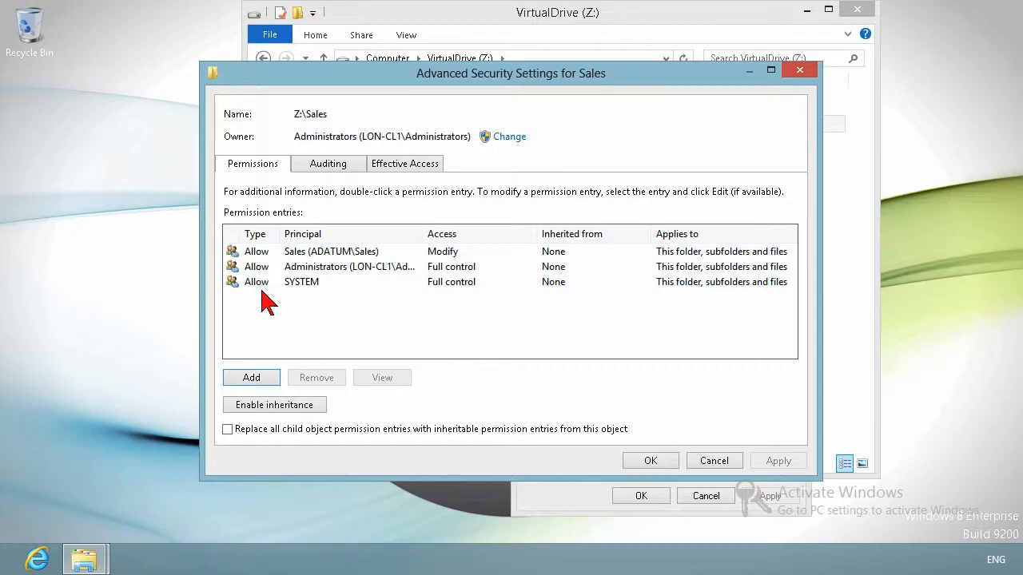
Step: Check the effective access of a domain user account on the Sales folder
click(414, 165)
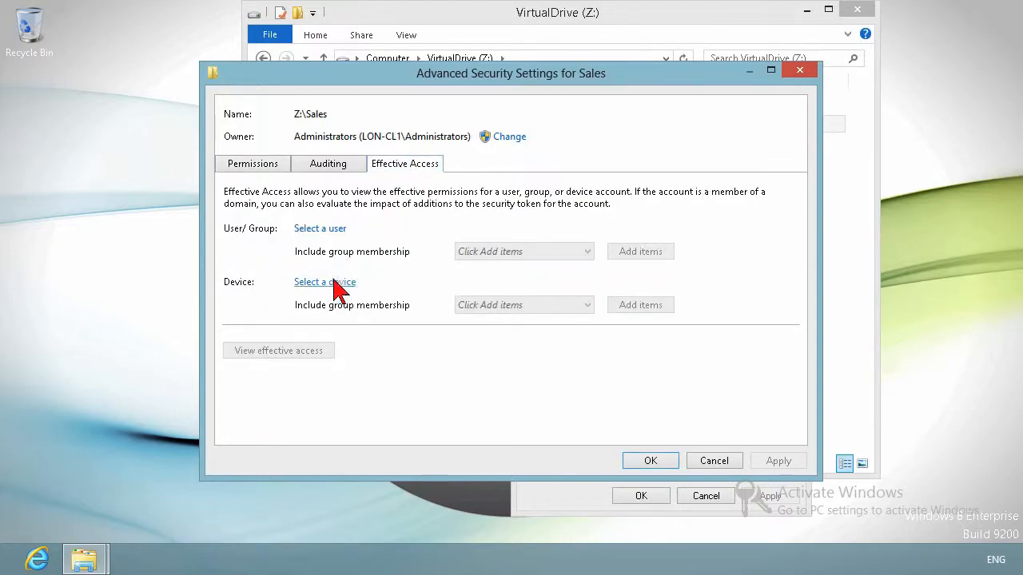
click(313, 231)
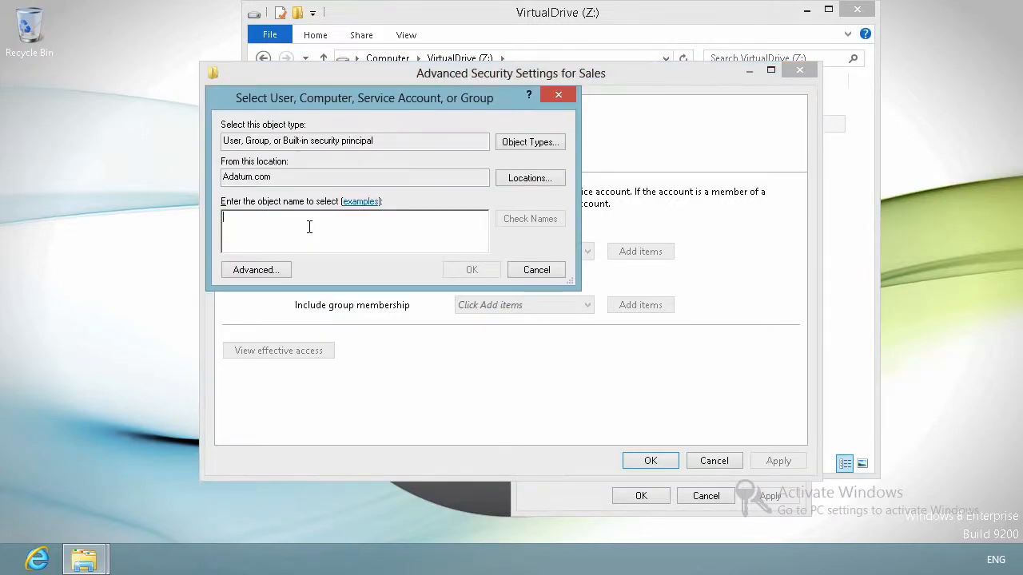
text(adam)
key(Return)
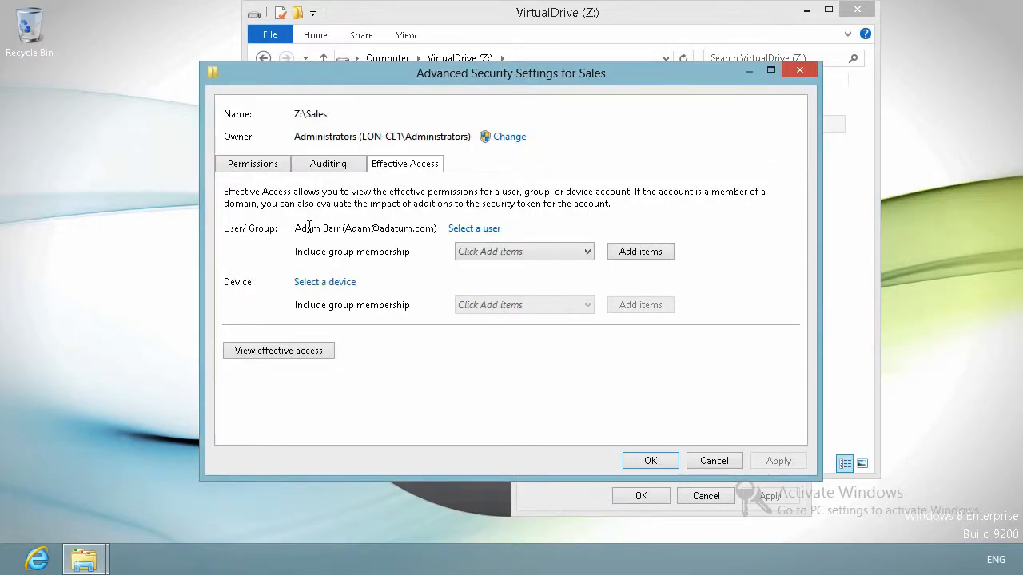
click(265, 355)
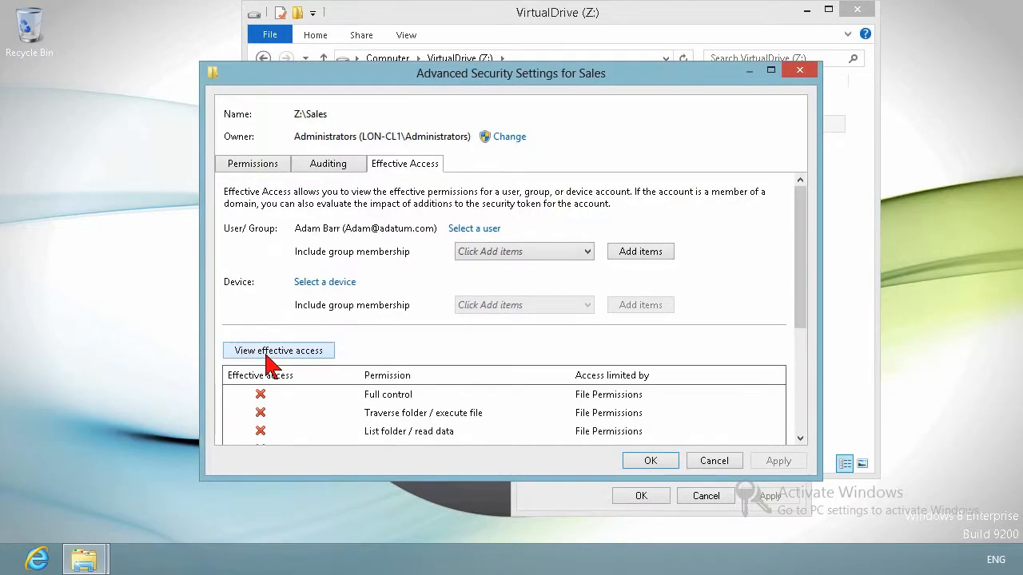
Step: Check the effective access of the Administrator account on the Sales folder
mouse_move(811, 222)
mouse_down()
mouse_move(810, 359)
mouse_move(804, 212)
mouse_up()
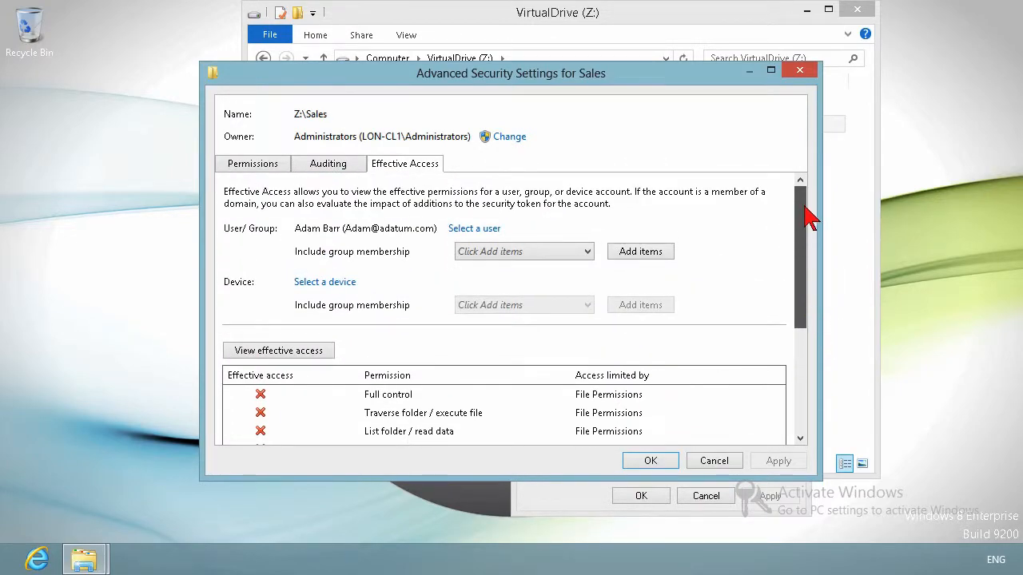
click(478, 230)
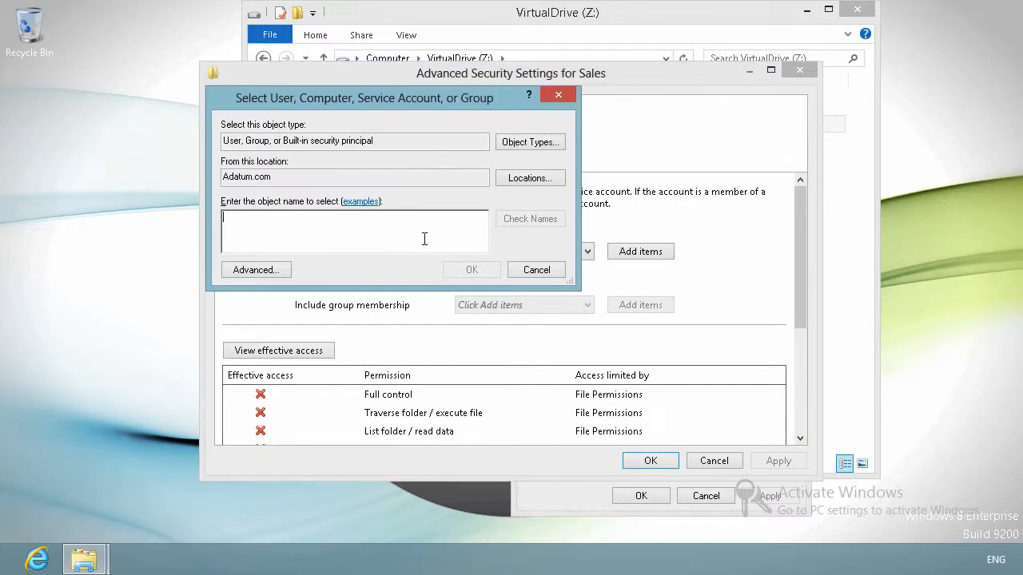
text(administr)
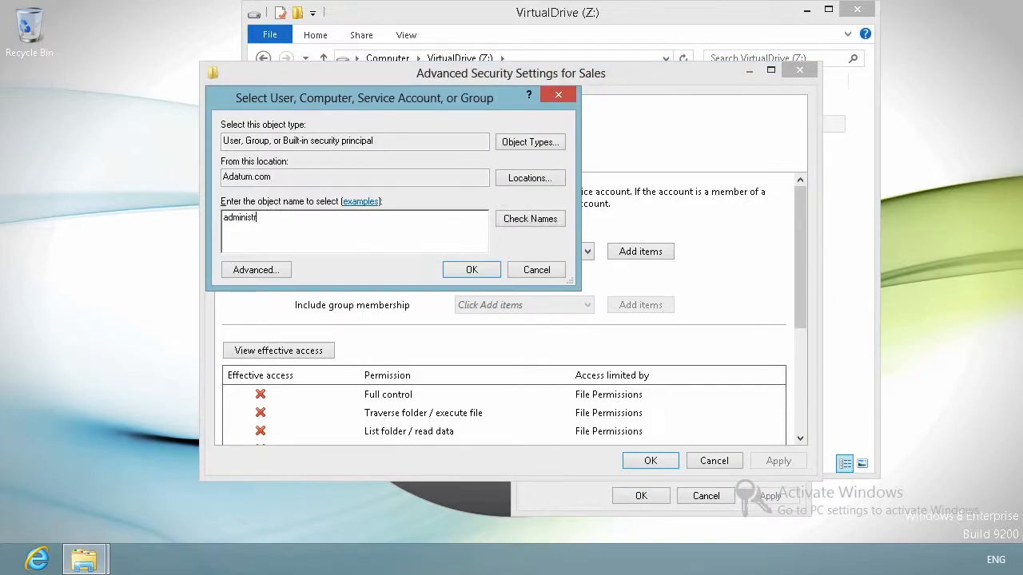
key(Return)
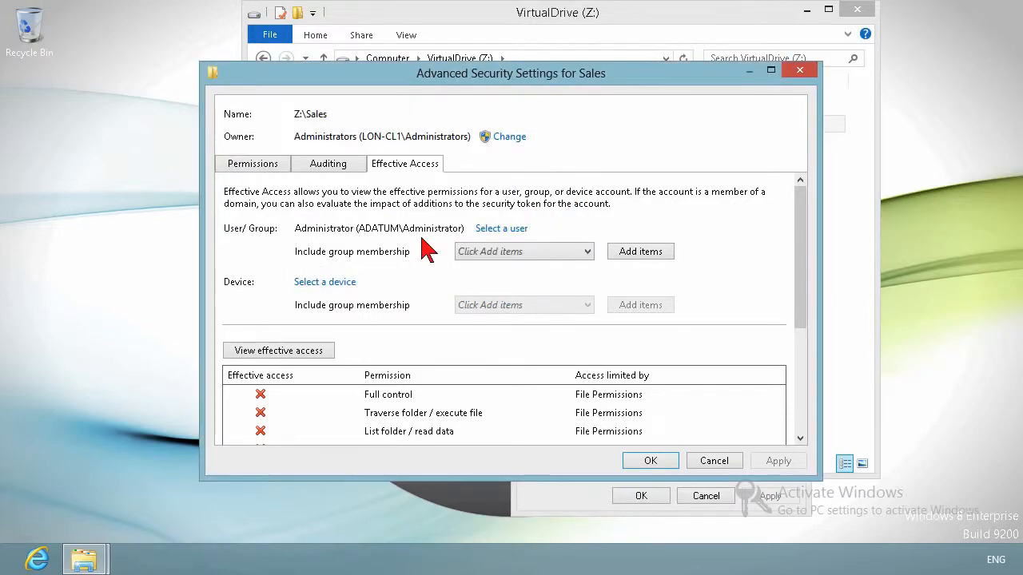
click(323, 350)
drag(799, 205, 772, 178)
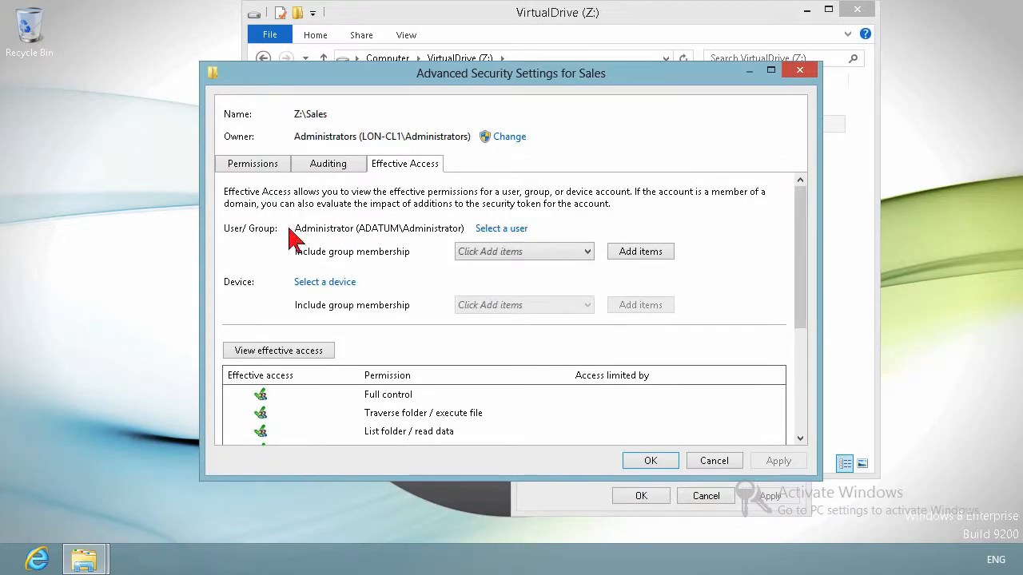
Step: Check the effective access of the Sales group and review its full permission list
click(497, 232)
text(sales)
key(Return)
click(292, 350)
drag(807, 252, 814, 361)
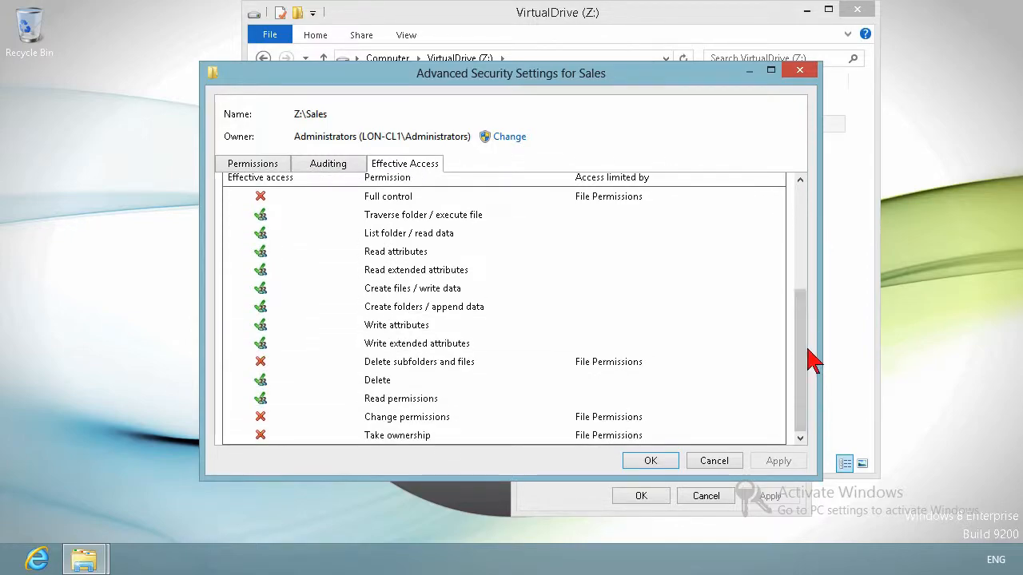
click(436, 364)
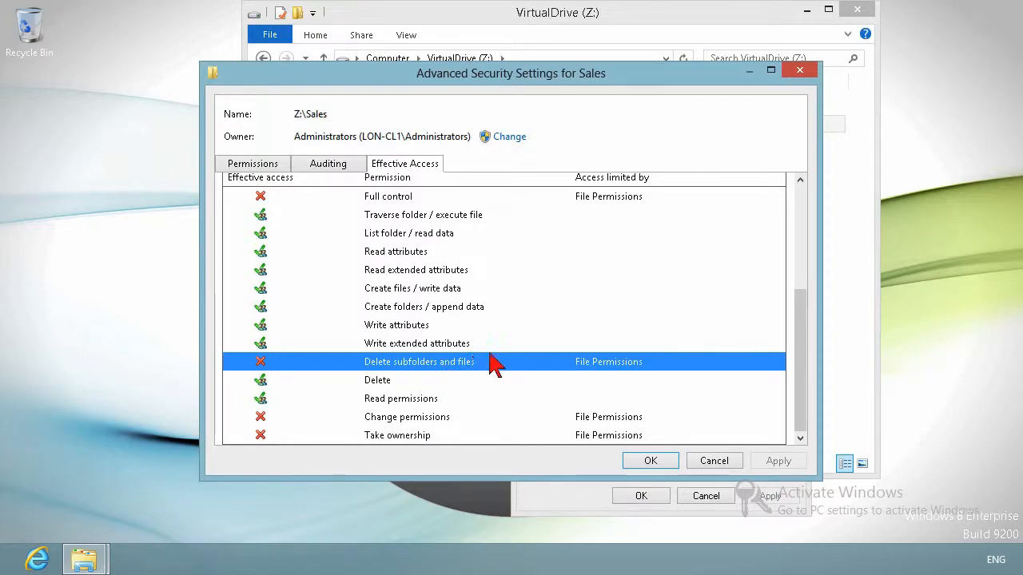
Step: Close the advanced security settings, the Sales Properties dialog, and the VirtualDrive (Z:) window
click(669, 463)
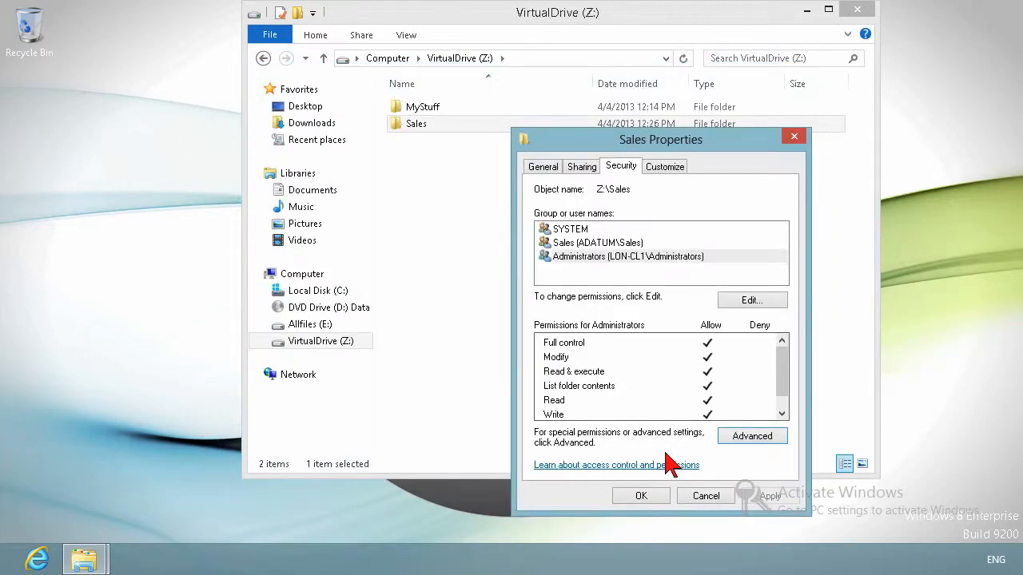
click(648, 495)
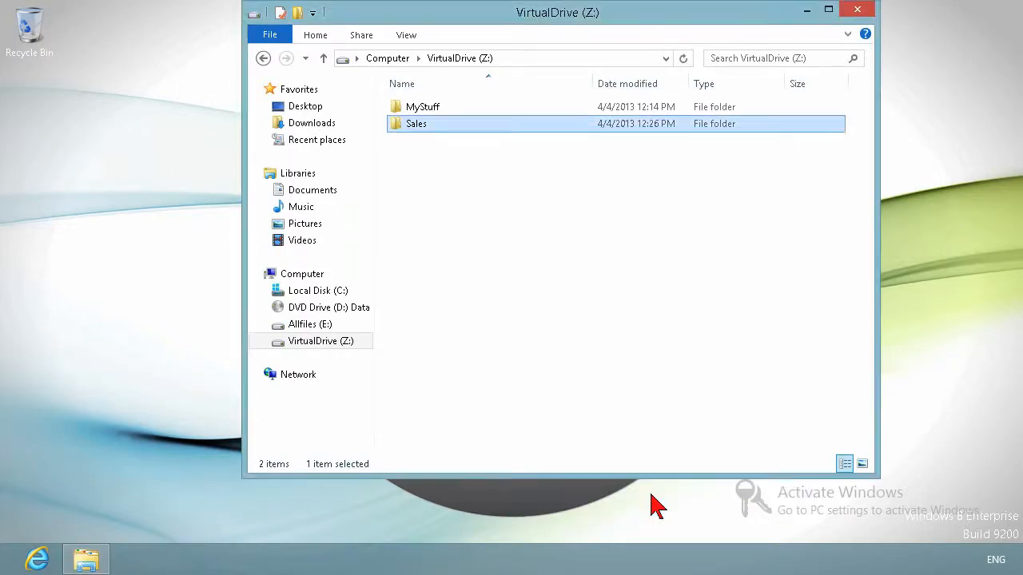
click(863, 13)
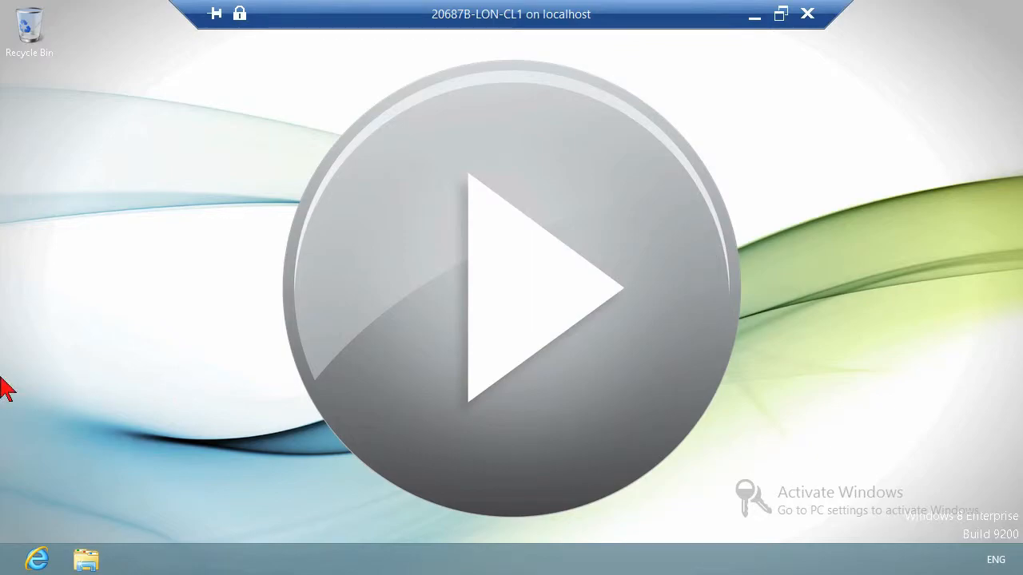